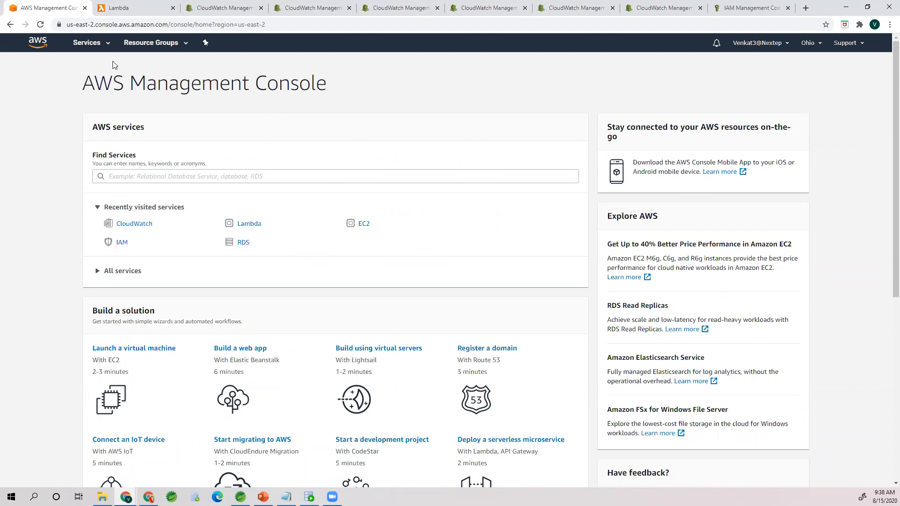
Step: Open the Lambda service's functions list and start creating a new function
left_click(102, 48)
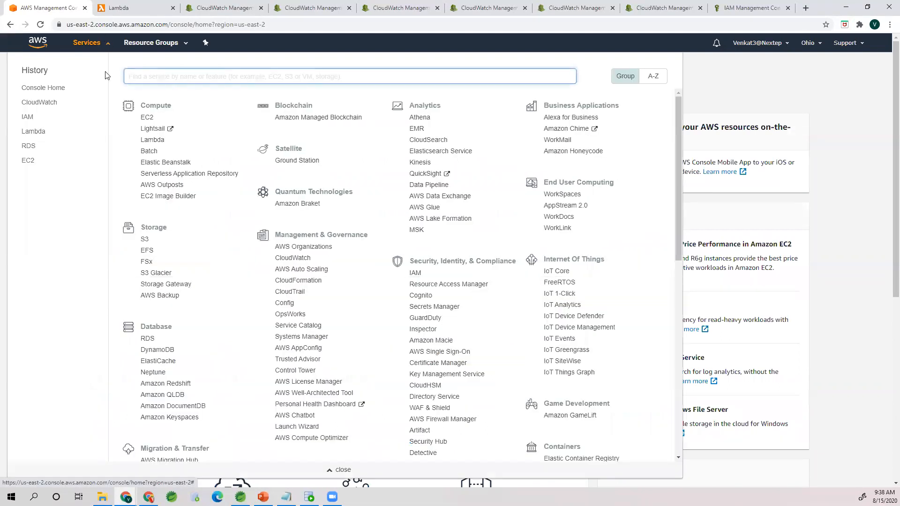
left_click(40, 133)
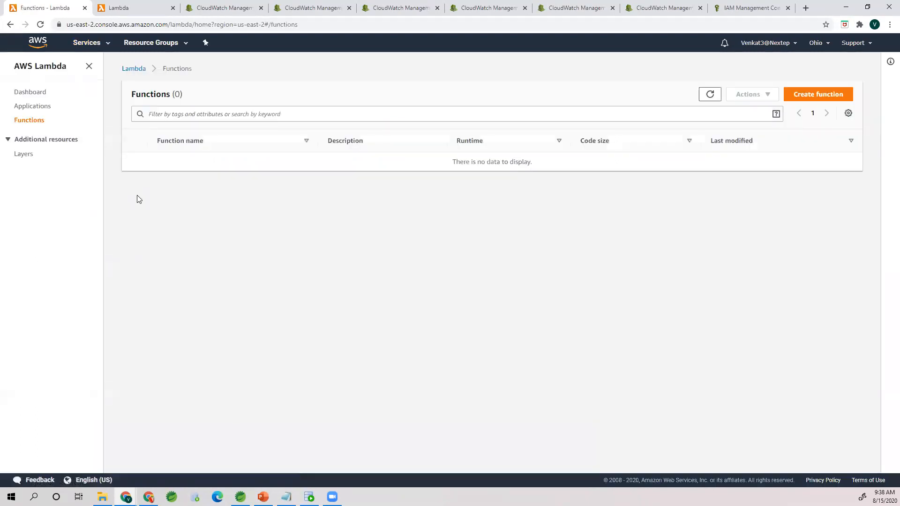
left_click(89, 43)
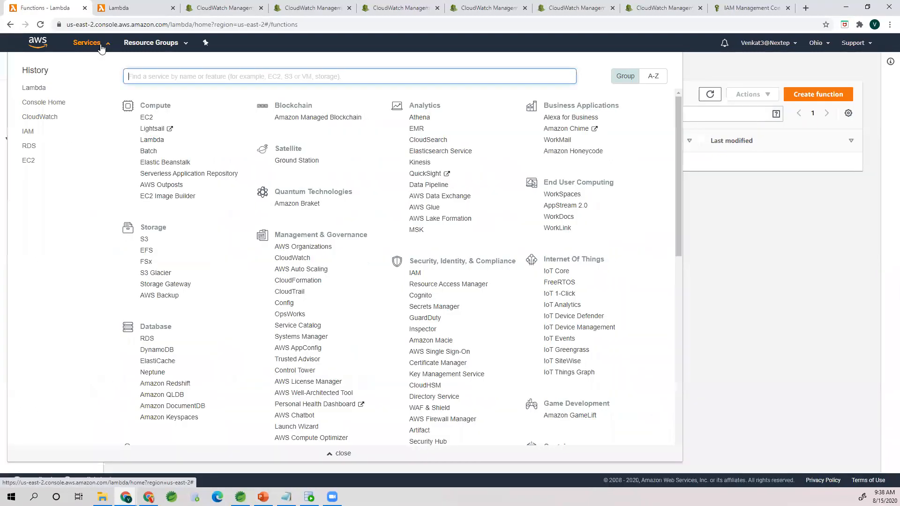
left_click(38, 88)
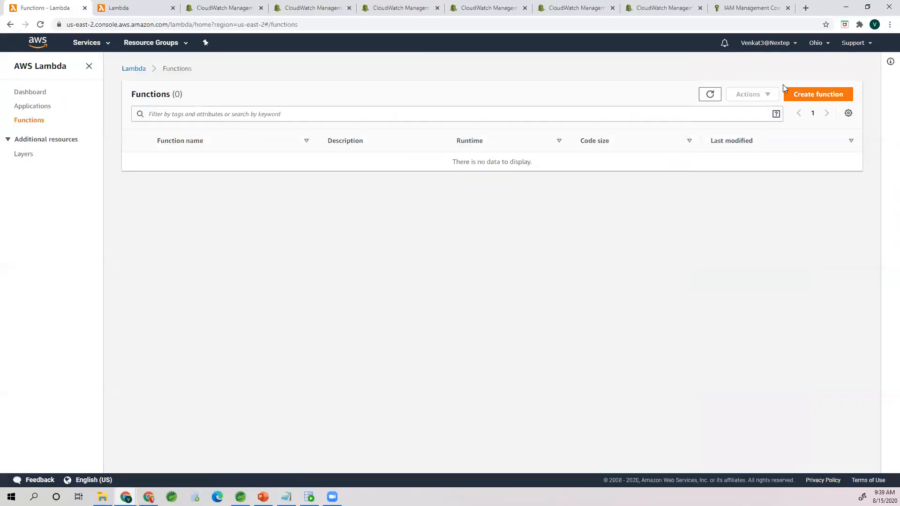
left_click(815, 96)
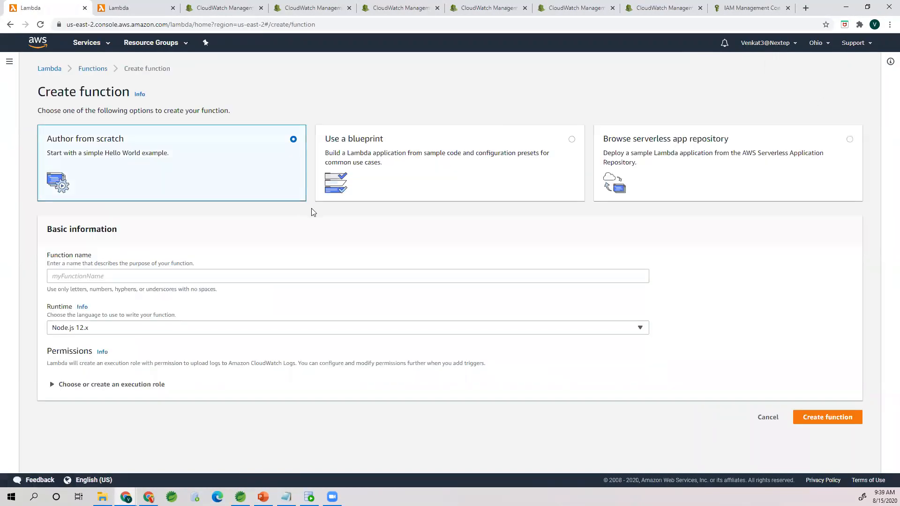
Step: Name the new function My1stLamdaFunction
left_click(210, 276)
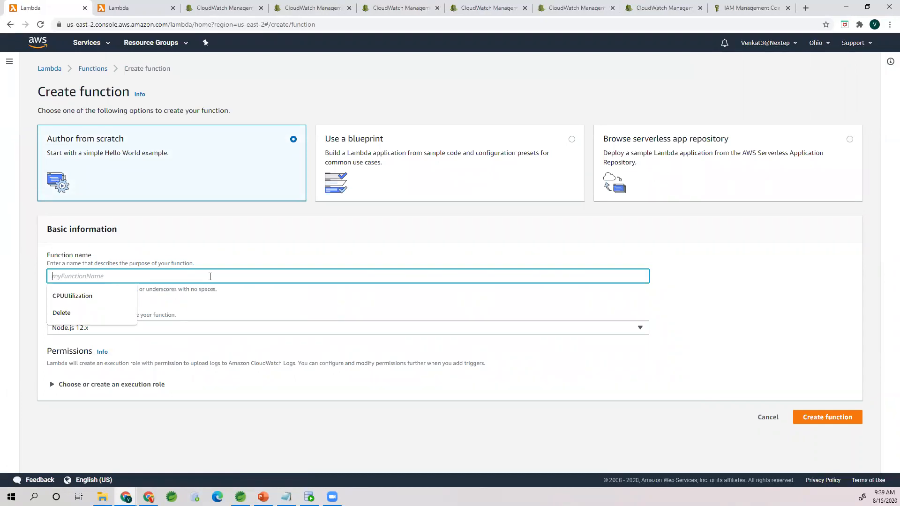
type("My")
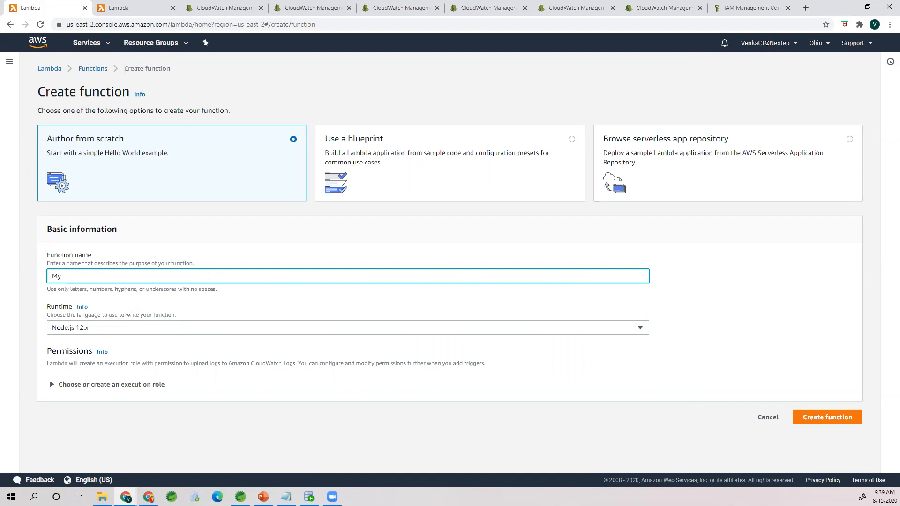
type("1stLamdaFunction")
left_click(154, 302)
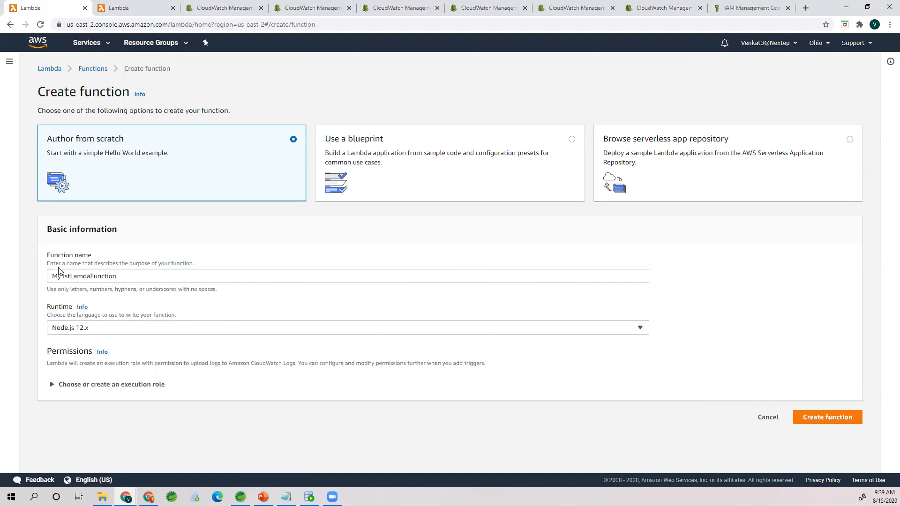
Step: Keep Node.js 12.x as the runtime and create the function
left_click(69, 328)
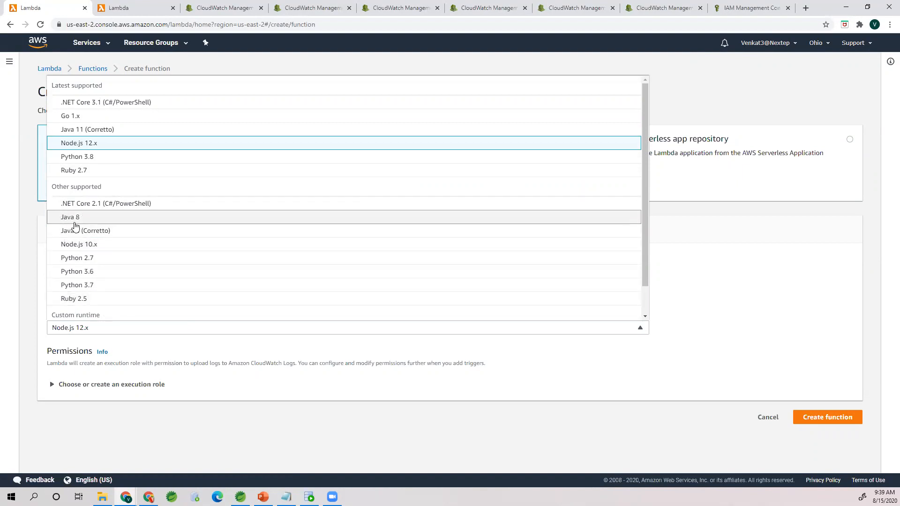
left_click(67, 149)
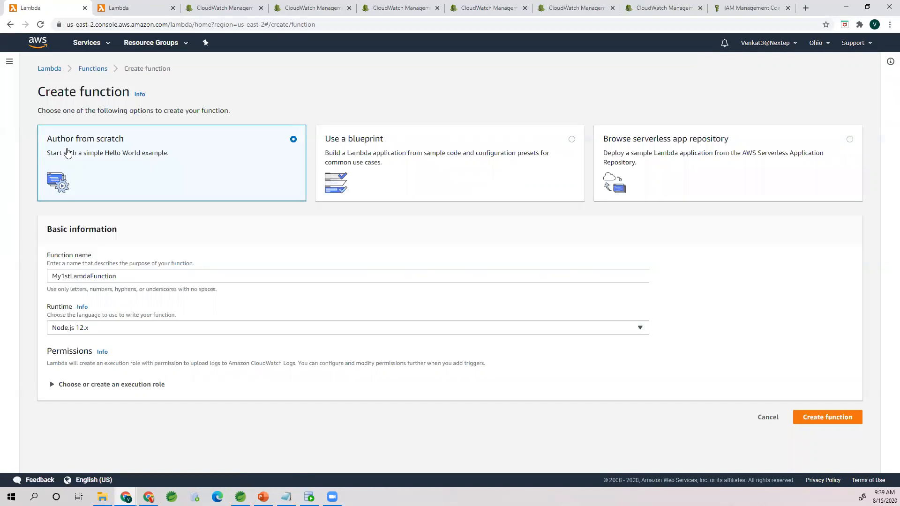
left_click(51, 255)
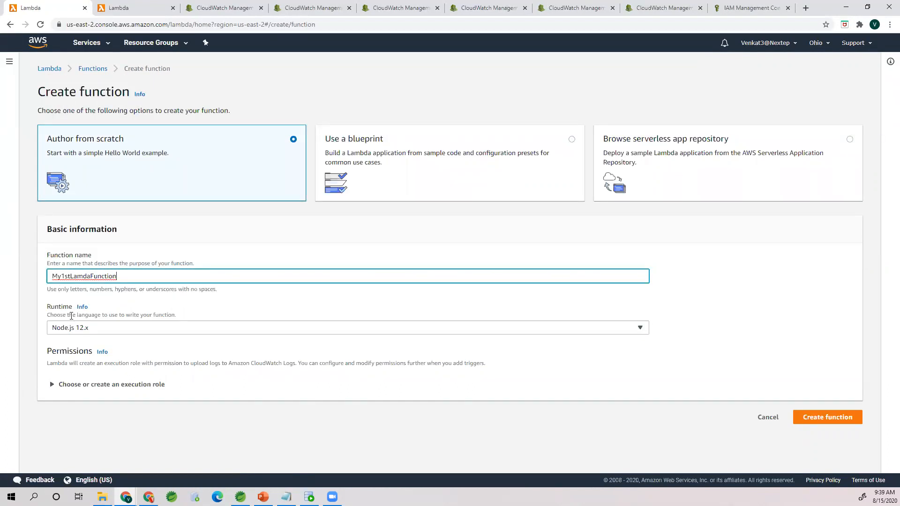
left_click(65, 302)
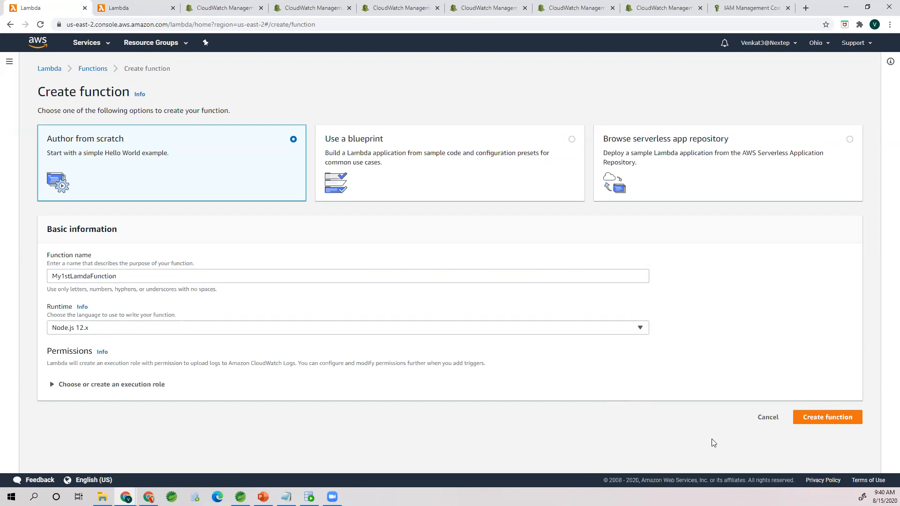
left_click(838, 418)
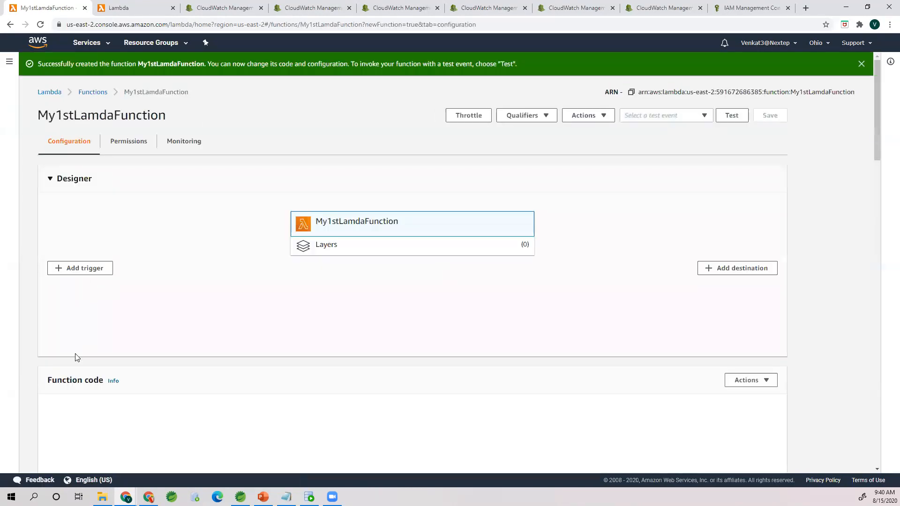
Step: Collapse the Designer section of the new function's configuration
scroll(41, 405, "down", 2)
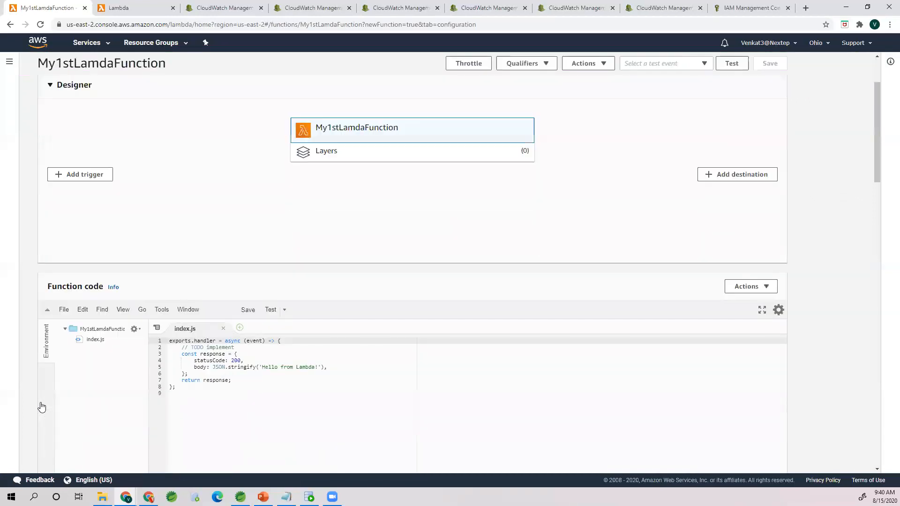
scroll(41, 407, "up", 2)
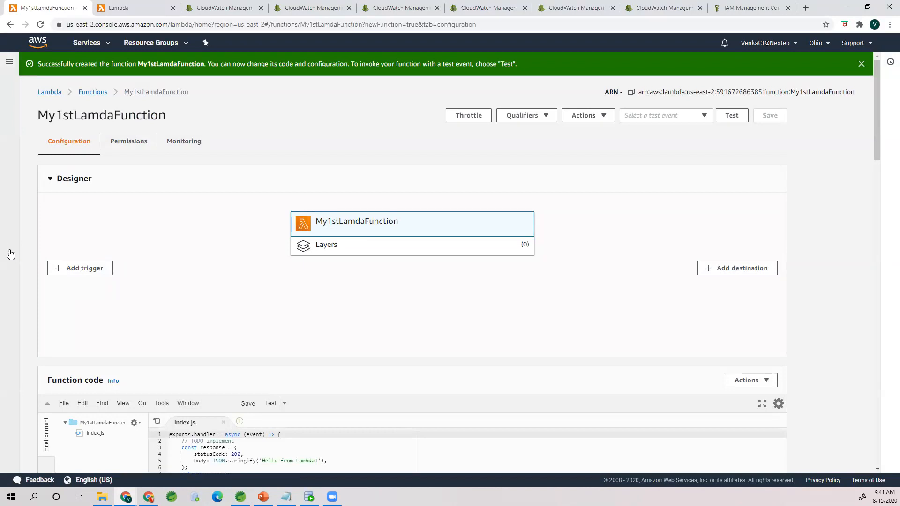
left_click(50, 180)
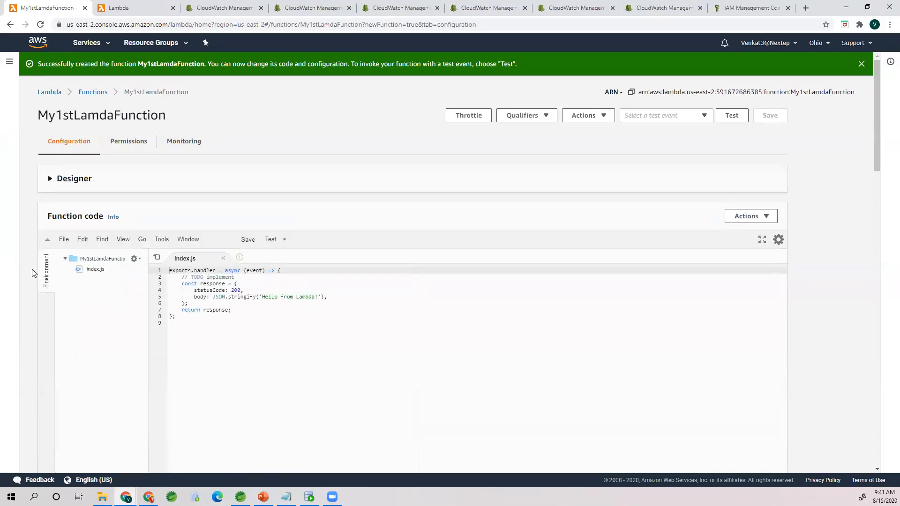
Step: Review the index.js function code and the Environment variables and Tags sections
scroll(34, 273, "down", 2)
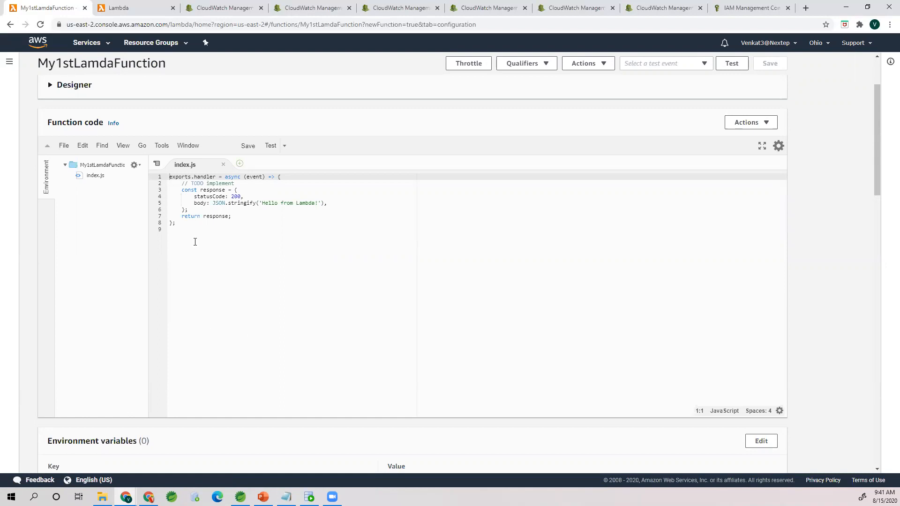
left_click(197, 227)
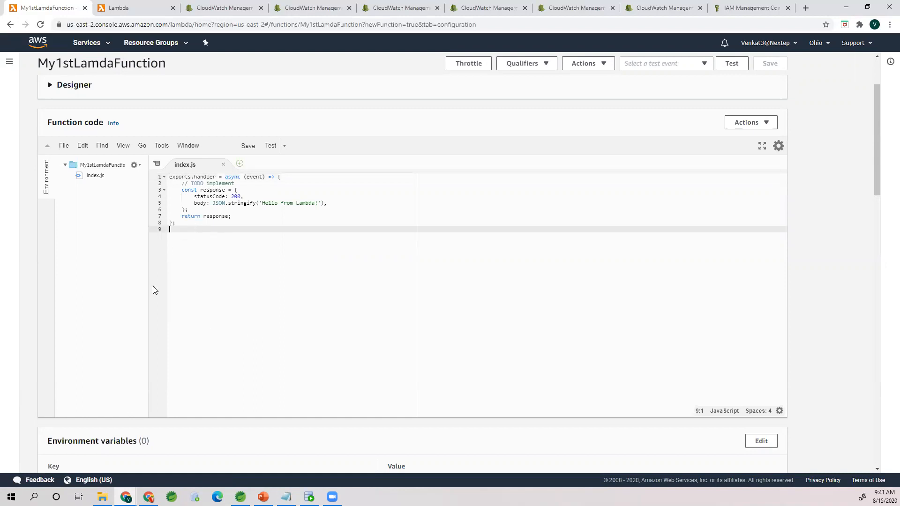
scroll(136, 328, "down", 5)
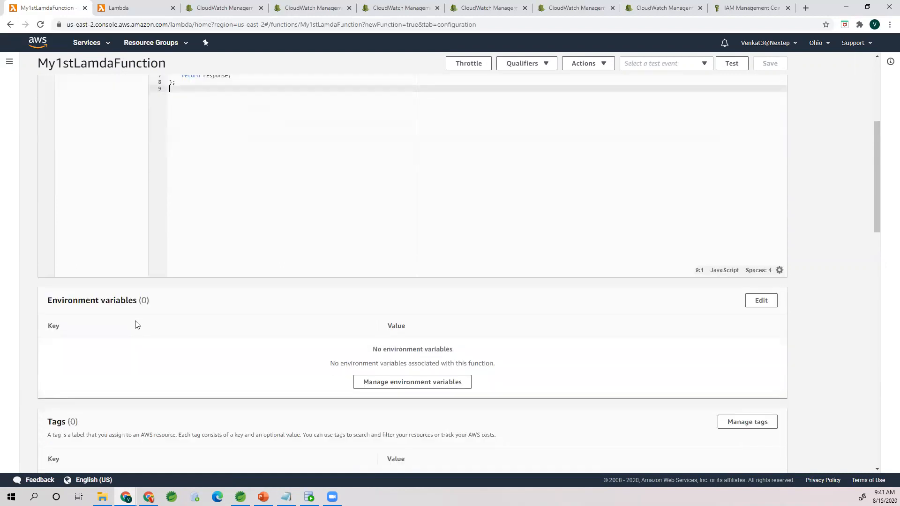
scroll(139, 319, "up", 5)
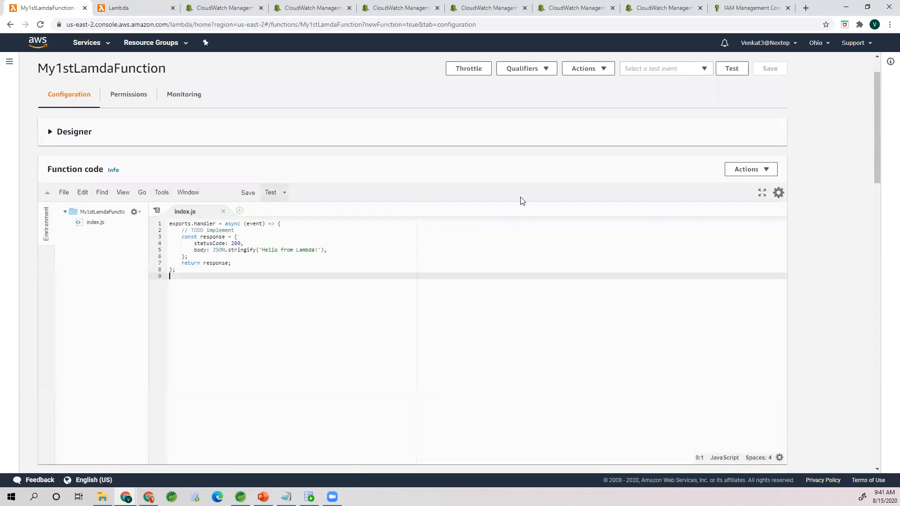
scroll(326, 371, "down", 7)
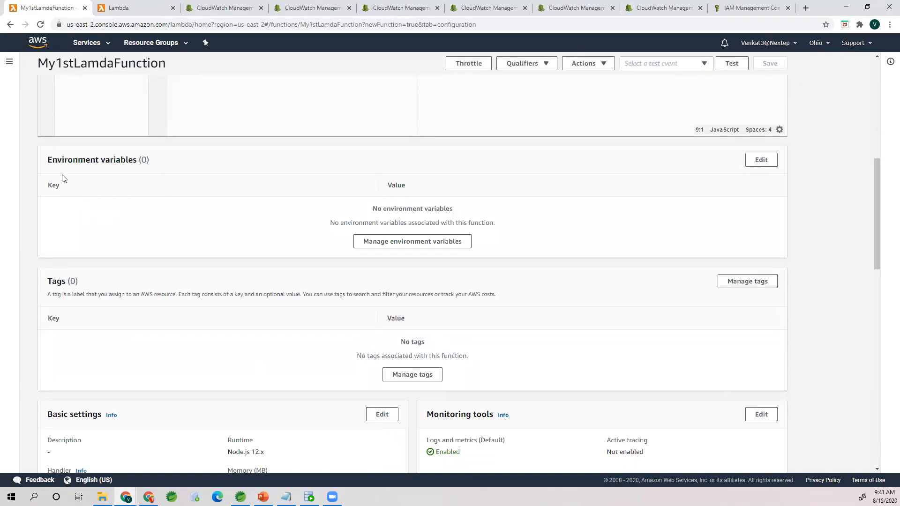
scroll(104, 248, "down", 3)
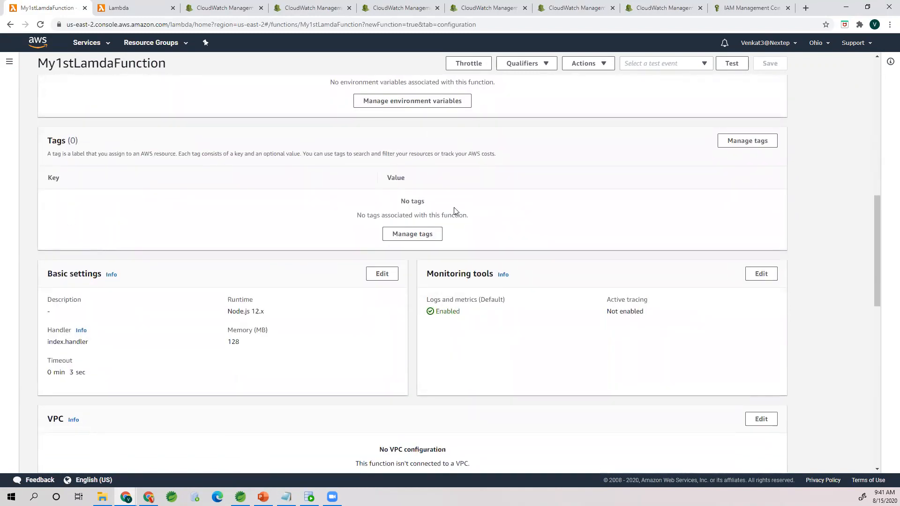
Step: Examine the runtime, memory and handler values in the function's Basic settings
scroll(207, 312, "down", 2)
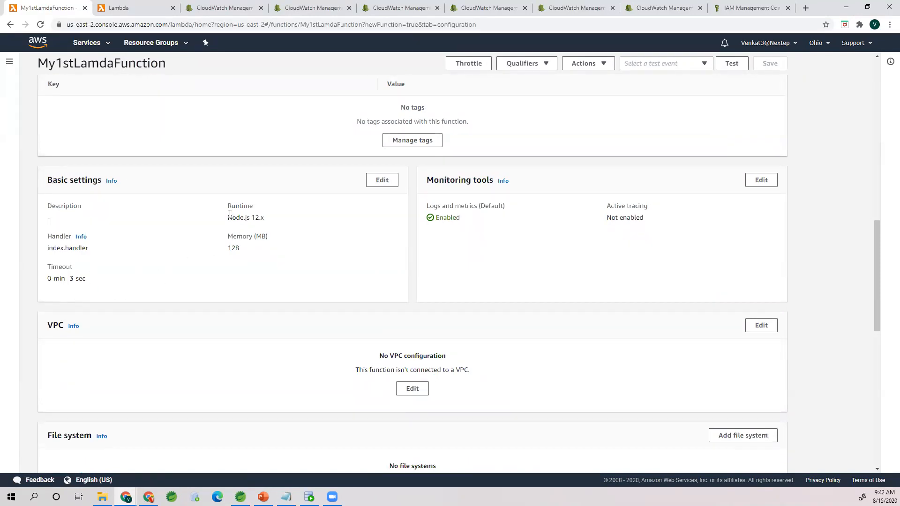
mouse_move(227, 220)
left_mouse_down()
mouse_move(245, 218)
mouse_move(229, 214)
left_mouse_up()
left_click(275, 220)
left_click(224, 233)
double_click(235, 249)
double_click(58, 235)
left_click(63, 247)
Step: Compare the handler value in Basic settings with the index.js file name and the exported handler in the code
scroll(91, 278, "up", 8)
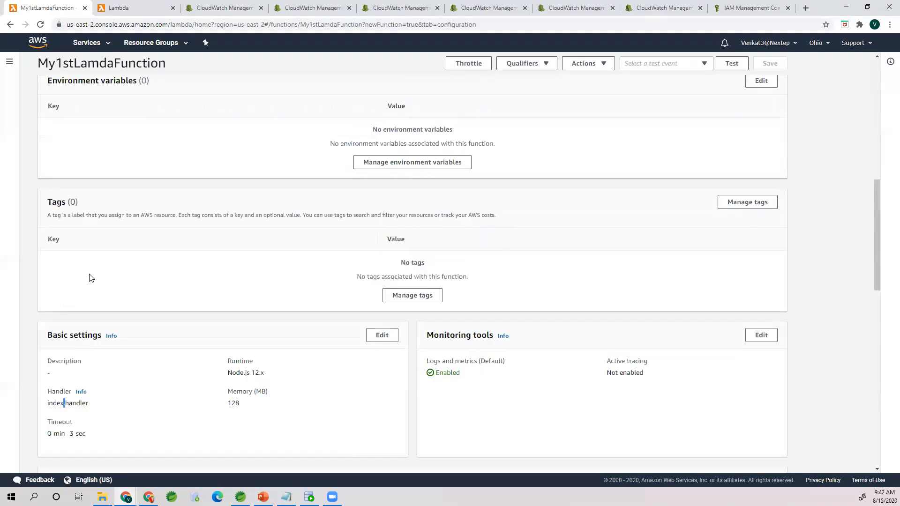
scroll(91, 280, "up", 4)
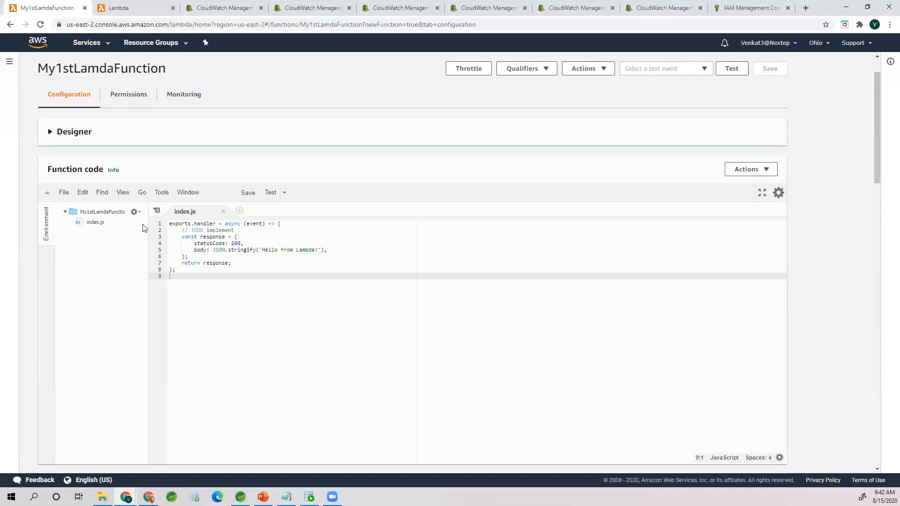
left_click(216, 224)
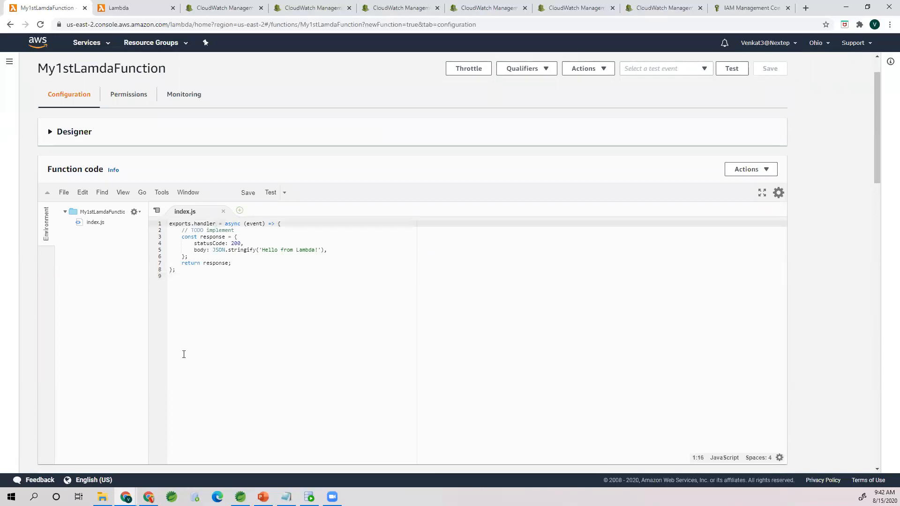
scroll(184, 355, "down", 20)
scroll(182, 354, "up", 6)
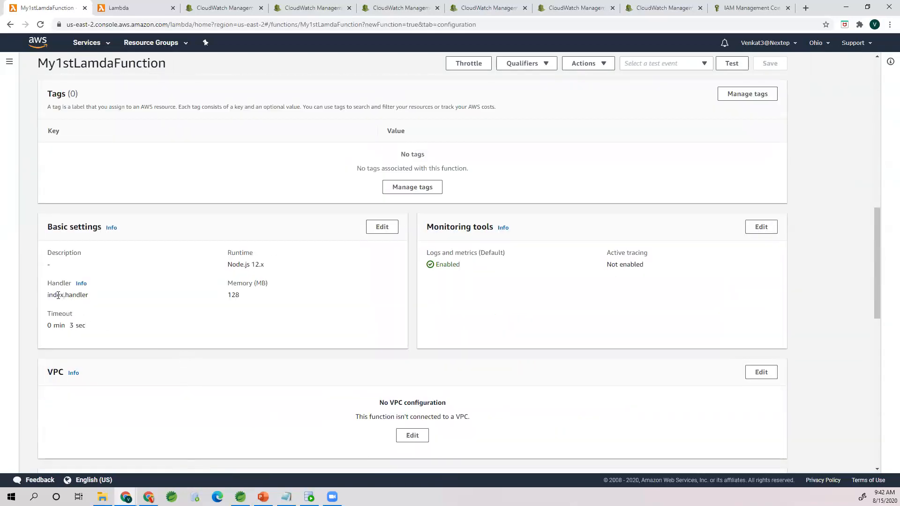
left_click_drag(66, 295, 46, 295)
left_click(75, 297)
left_click_drag(47, 294, 96, 296)
mouse_move(92, 297)
left_mouse_down()
mouse_move(31, 301)
mouse_move(101, 295)
left_mouse_up()
left_click(58, 298)
left_click(102, 295)
scroll(101, 335, "up", 12)
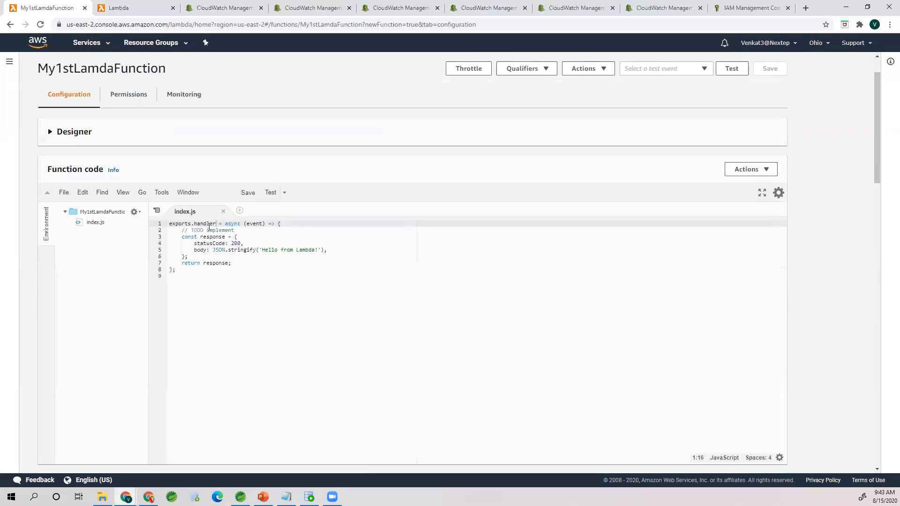
triple_click(211, 225)
double_click(210, 224)
scroll(199, 310, "down", 10)
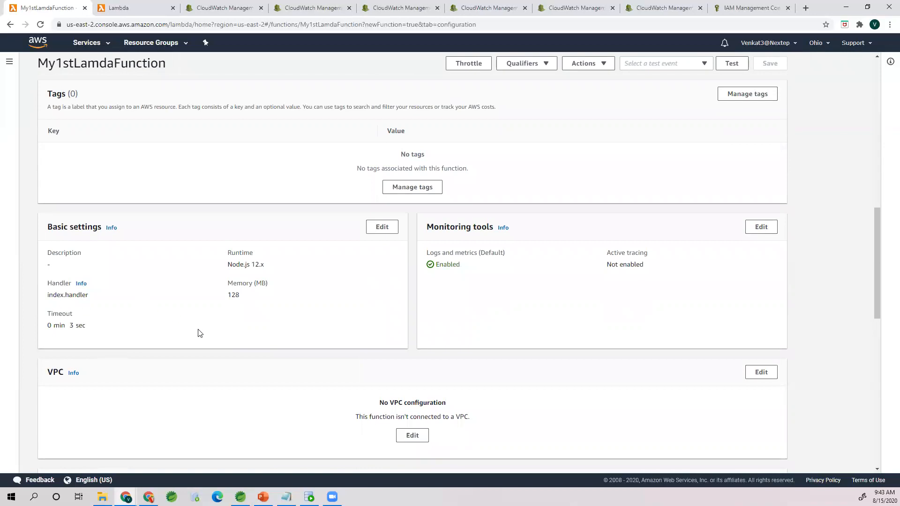
Step: Examine the logs and metrics and active tracing entries under Monitoring tools
scroll(199, 332, "down", 1)
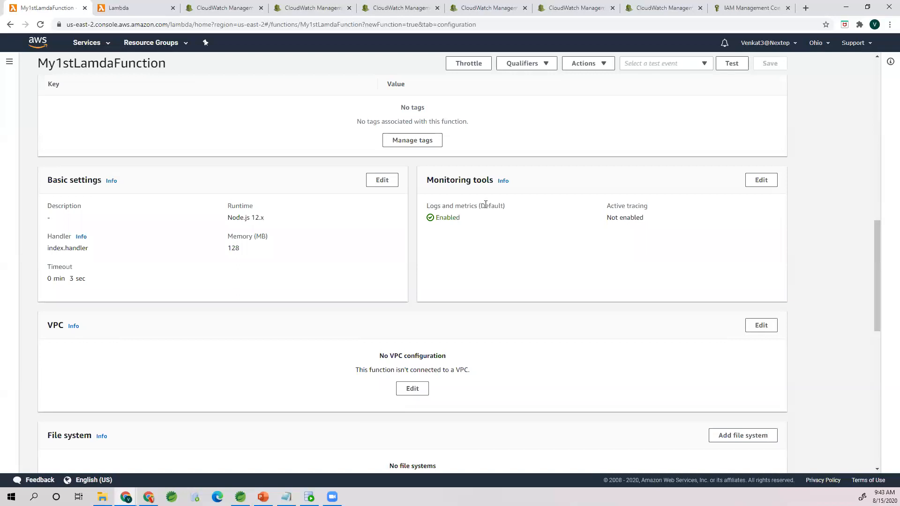
left_click_drag(427, 206, 486, 205)
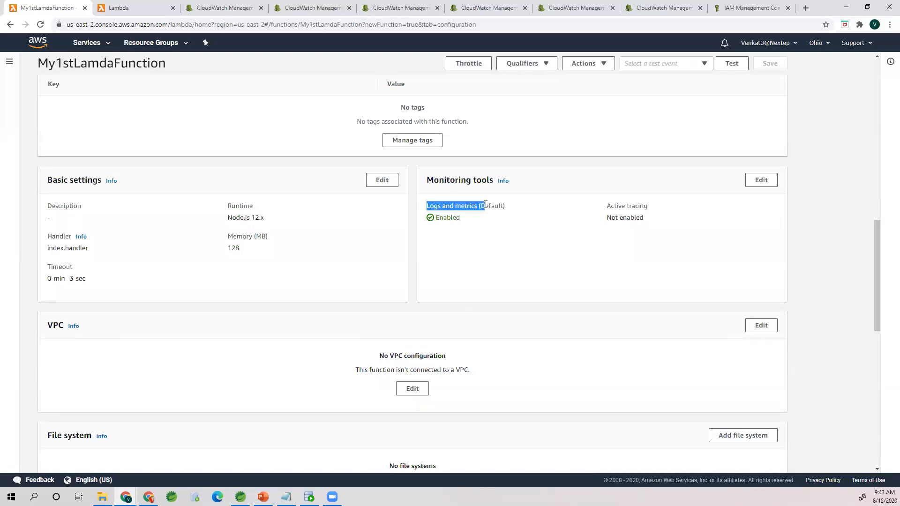
left_click(513, 210)
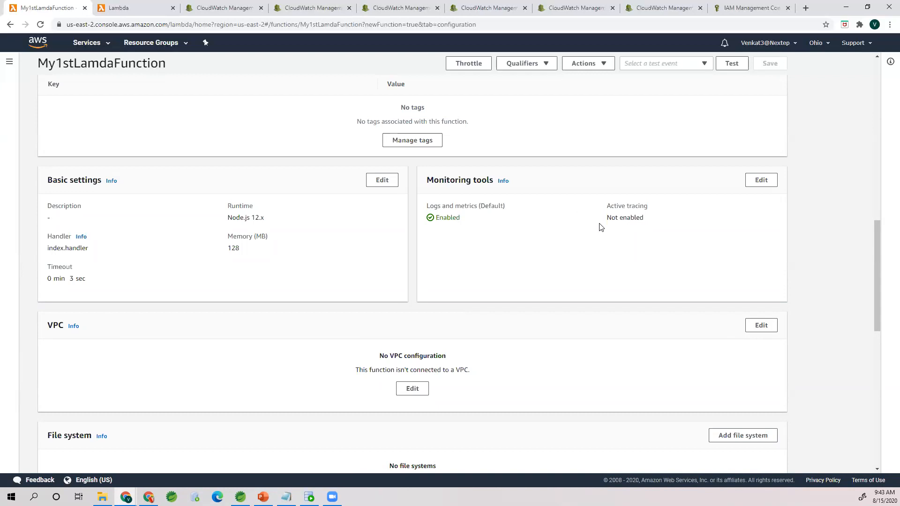
mouse_move(645, 218)
left_mouse_down()
mouse_move(607, 219)
mouse_move(606, 207)
left_mouse_up()
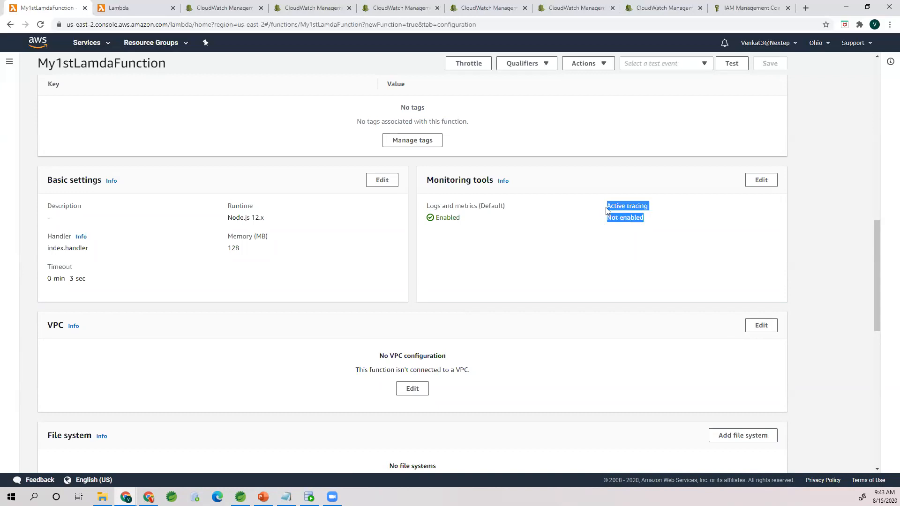
left_click(583, 219)
left_click_drag(602, 209, 662, 213)
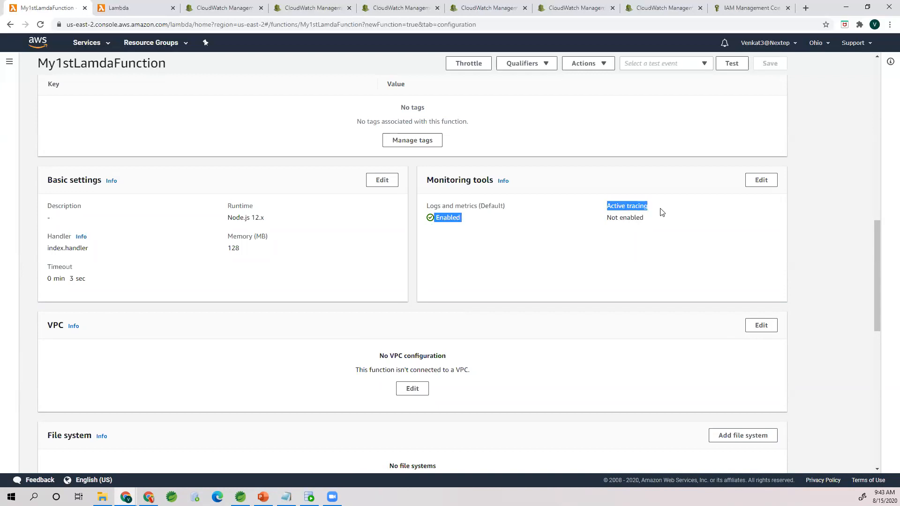
left_click(660, 211)
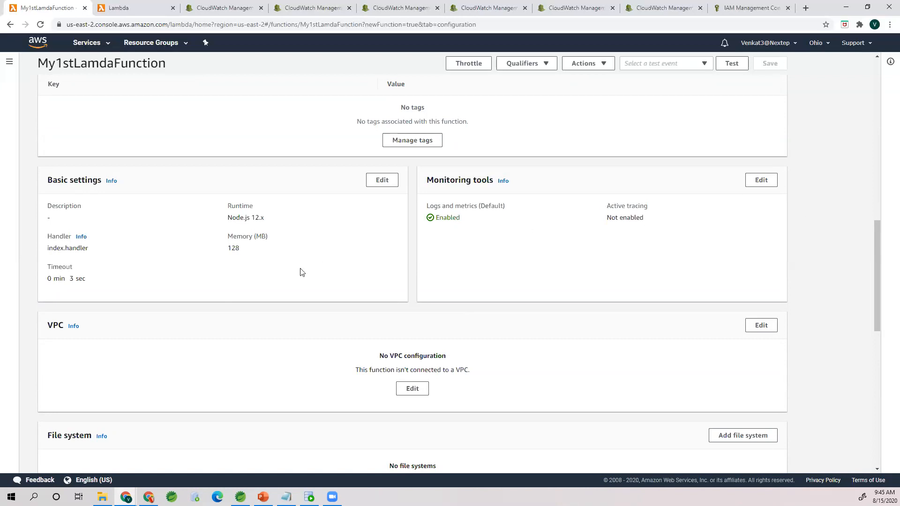
Step: Review the VPC and File system sections of the function configuration
left_click_drag(300, 269, 297, 271)
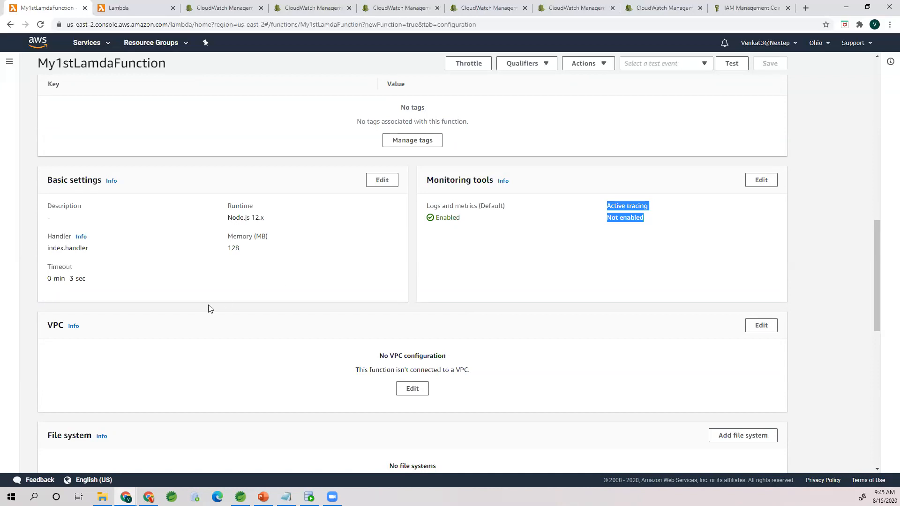
left_click(161, 310)
scroll(149, 386, "down", 3)
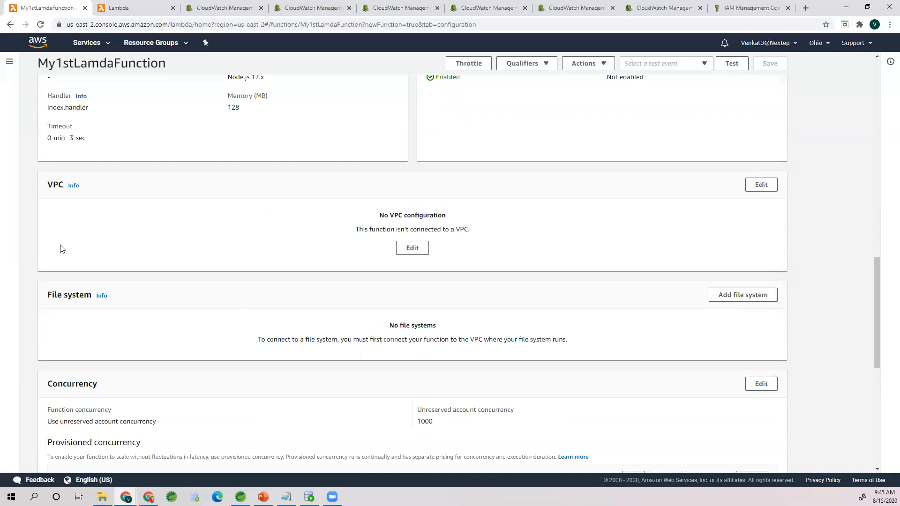
scroll(65, 249, "down", 2)
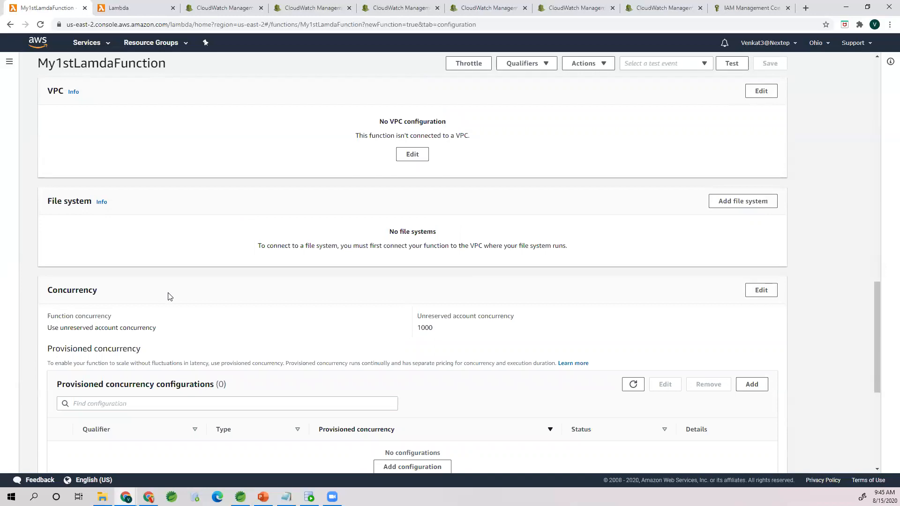
scroll(170, 296, "down", 3)
scroll(84, 221, "up", 2)
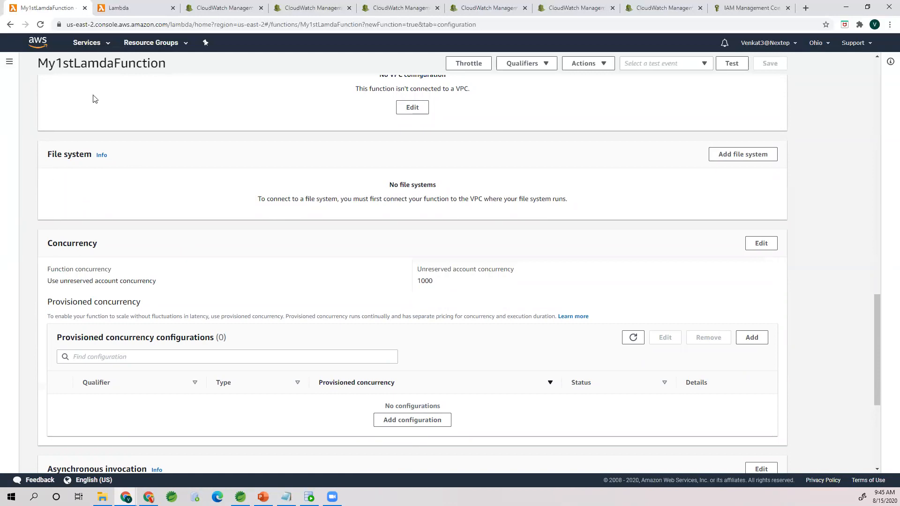
scroll(161, 246, "down", 2)
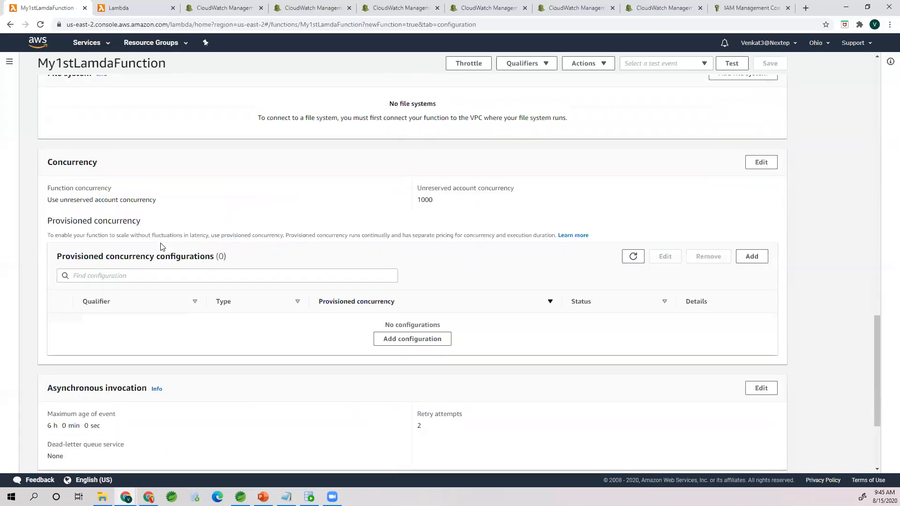
Step: Examine the function, unreserved account and provisioned concurrency entries in the Concurrency section, referring back to Basic settings
double_click(52, 148)
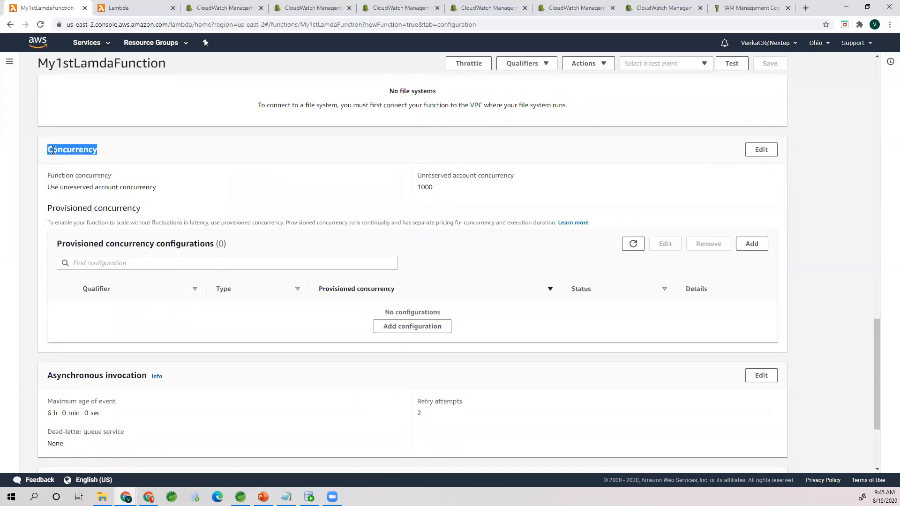
left_click(144, 167)
left_click_drag(60, 187, 165, 188)
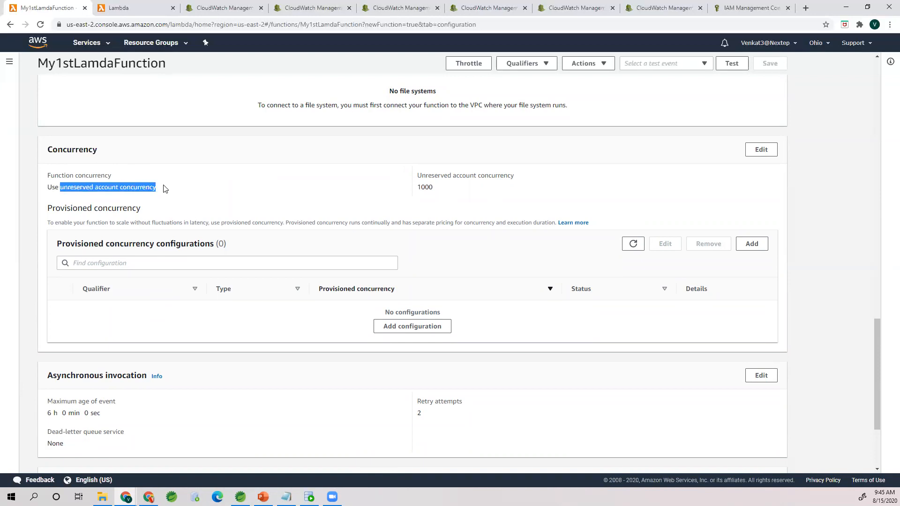
left_click(143, 171)
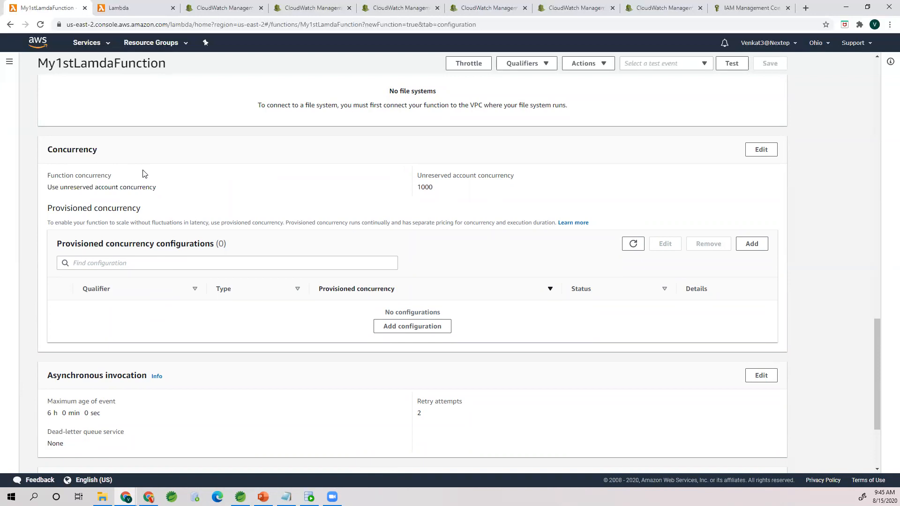
double_click(427, 187)
left_click(443, 189)
left_click_drag(115, 222, 284, 223)
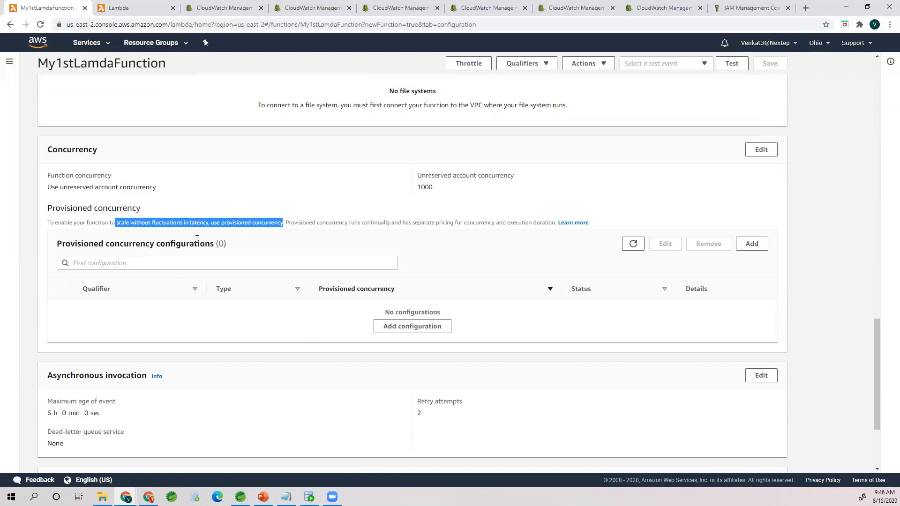
left_click(179, 195)
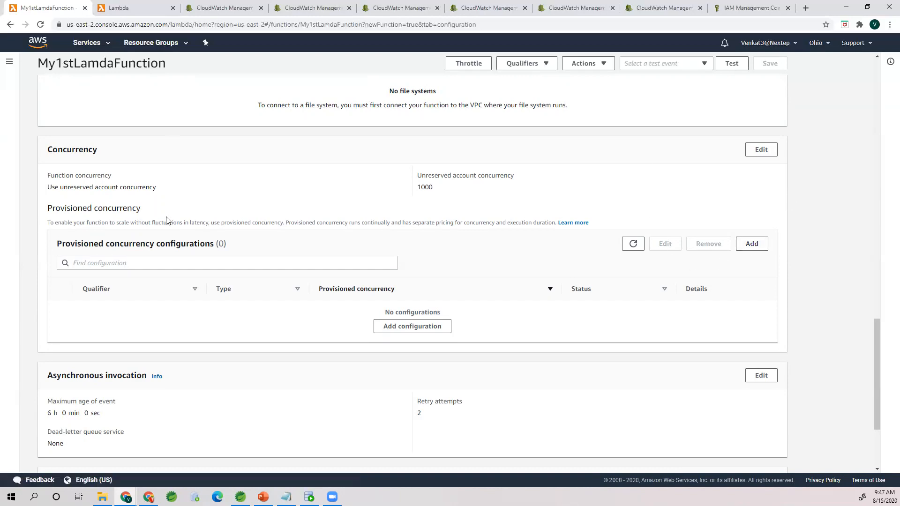
scroll(238, 233, "up", 8)
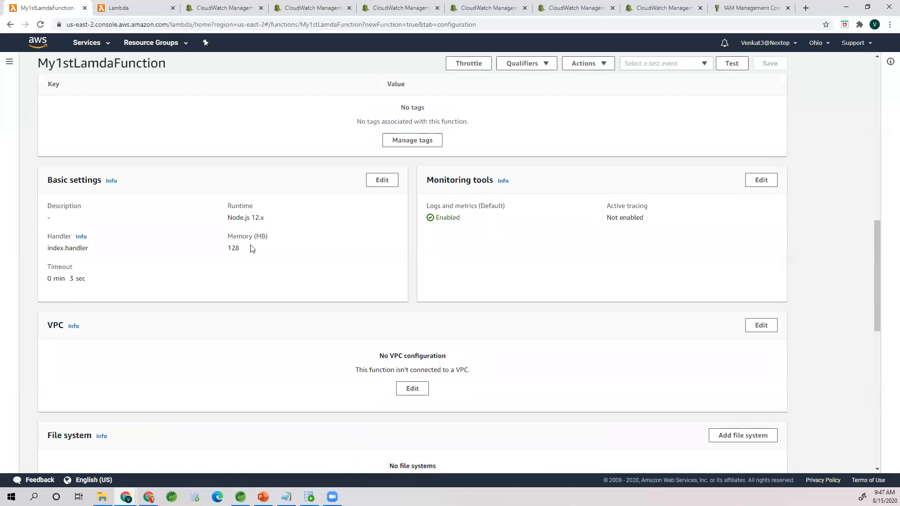
scroll(180, 357, "down", 5)
scroll(181, 357, "down", 4)
scroll(181, 358, "up", 1)
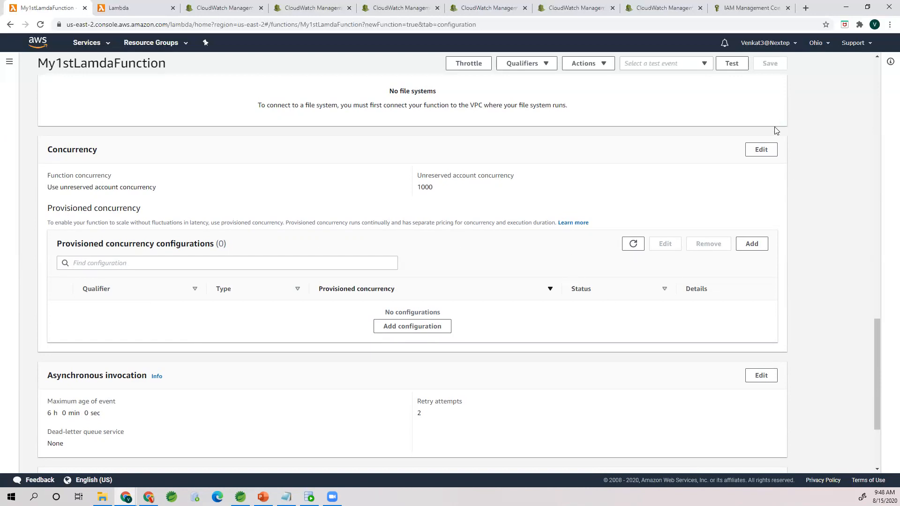
Step: Preview the Reserve concurrency option in the function's concurrency settings and cancel the edit
left_click(771, 149)
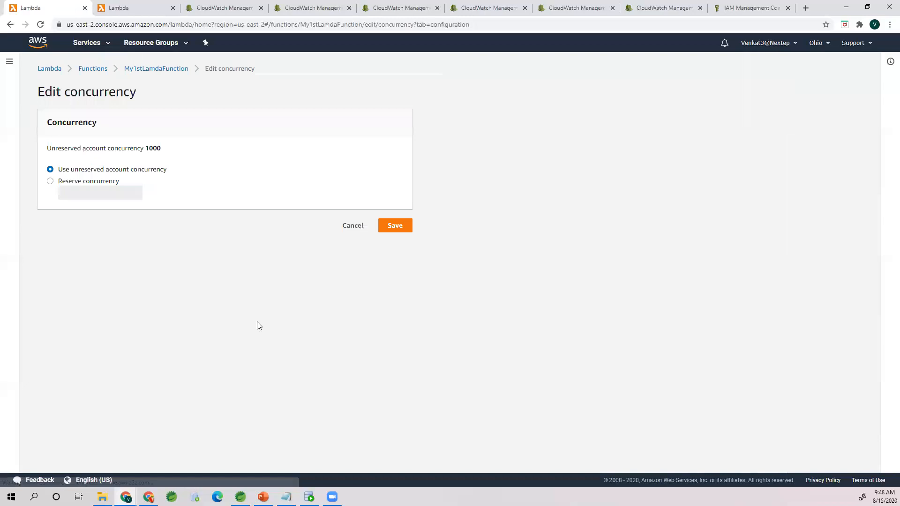
left_click(79, 182)
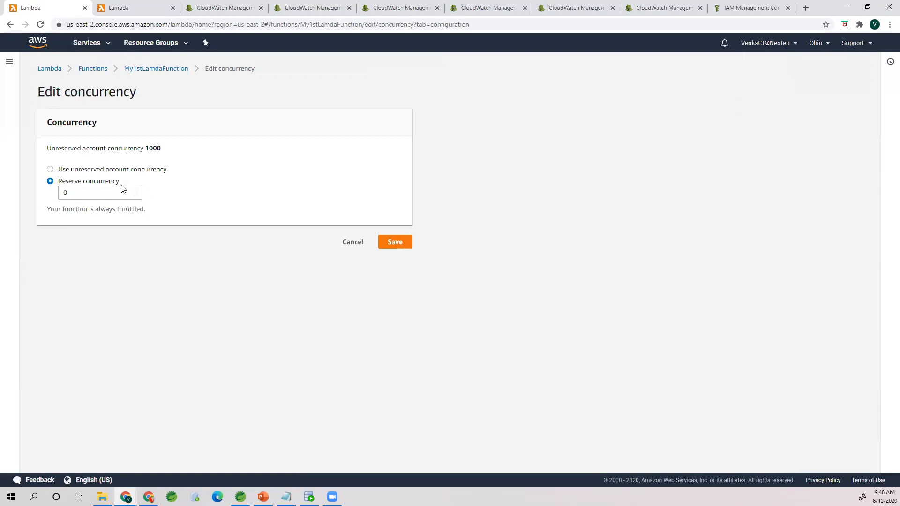
left_click(343, 243)
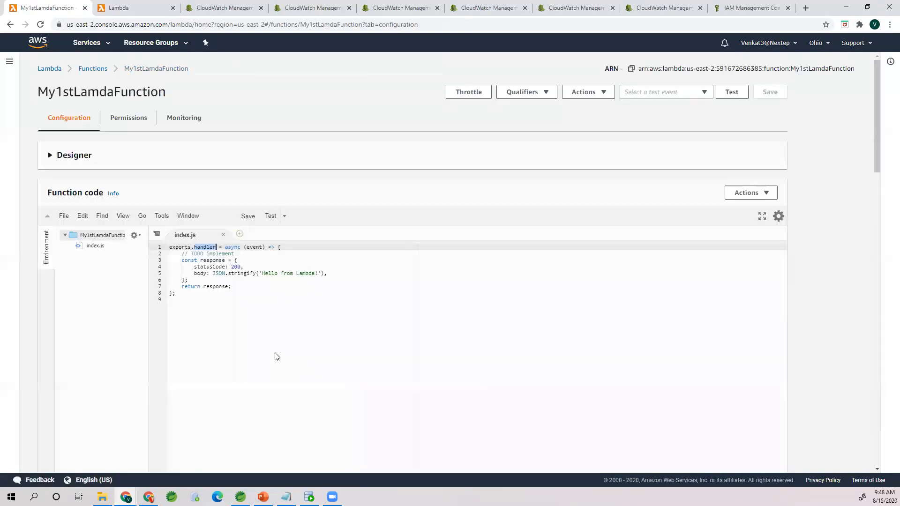
Step: Review the Asynchronous invocation and Database proxies sections of the function configuration
scroll(280, 357, "down", 6)
scroll(283, 357, "down", 15)
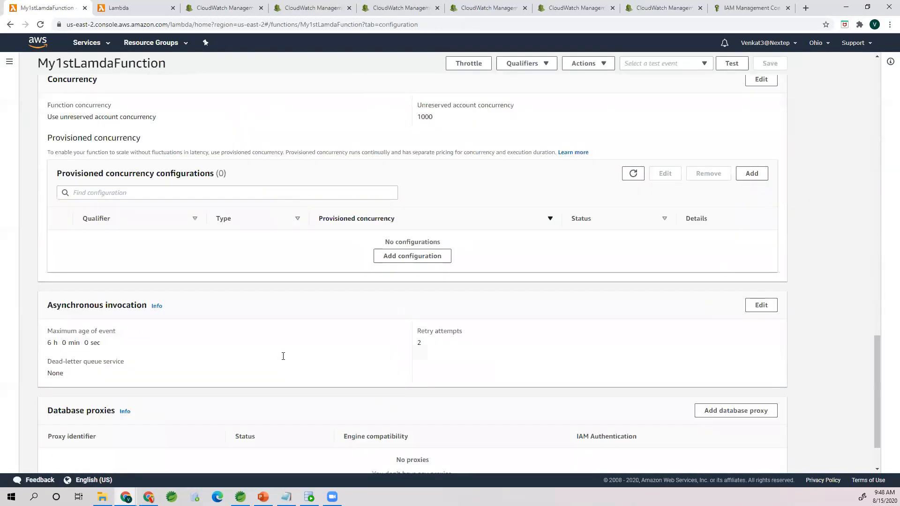
scroll(283, 357, "down", 1)
scroll(283, 357, "up", 2)
scroll(283, 356, "down", 3)
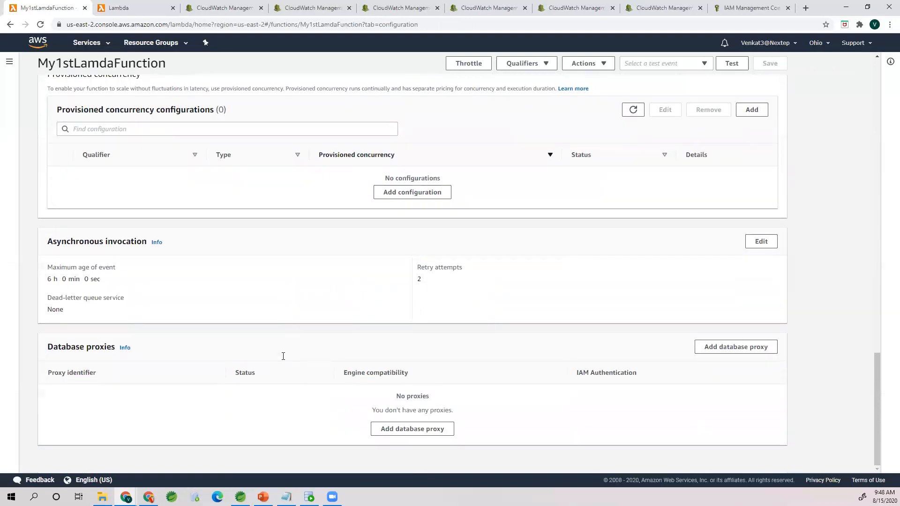
left_click_drag(47, 242, 147, 238)
left_click(187, 228)
Step: Examine how the index.js code defines the response constant with its statusCode and body and returns it
scroll(403, 433, "up", 6)
scroll(405, 432, "up", 15)
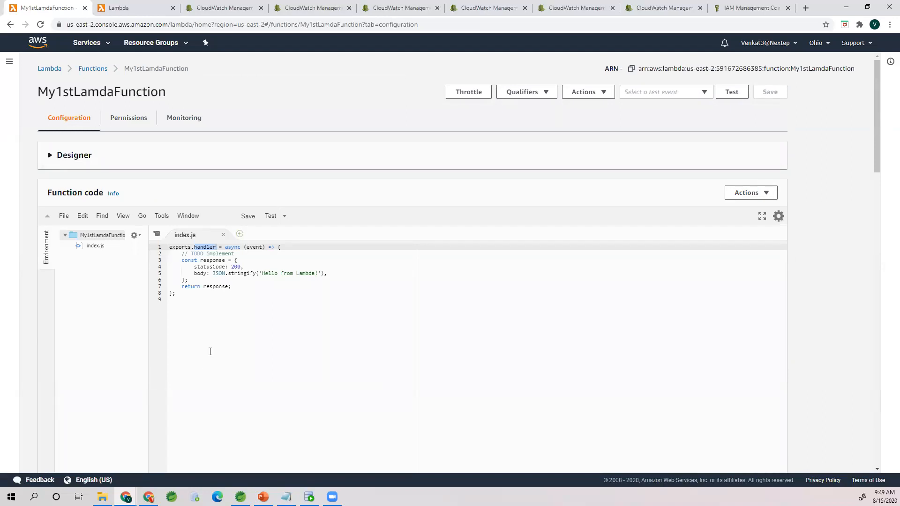
scroll(214, 355, "down", 4)
scroll(215, 354, "up", 4)
scroll(215, 351, "down", 7)
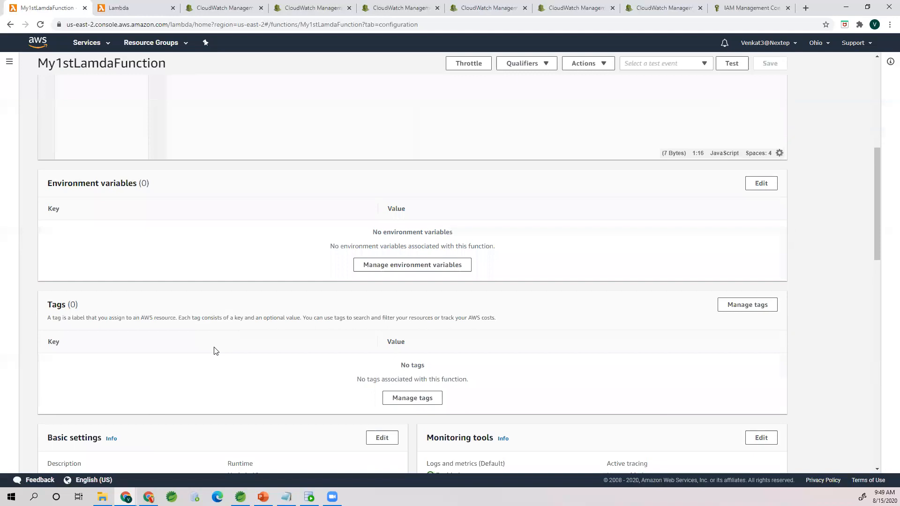
scroll(216, 351, "down", 2)
scroll(215, 345, "up", 9)
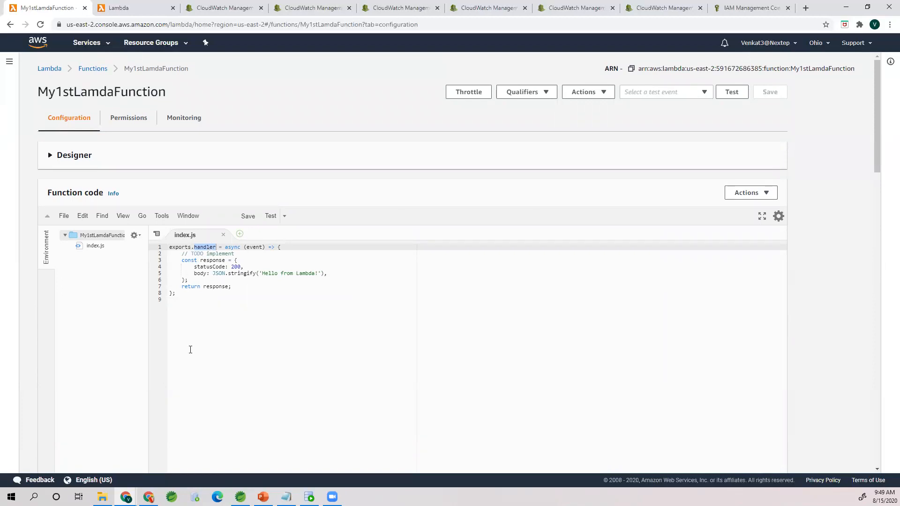
left_click(228, 274)
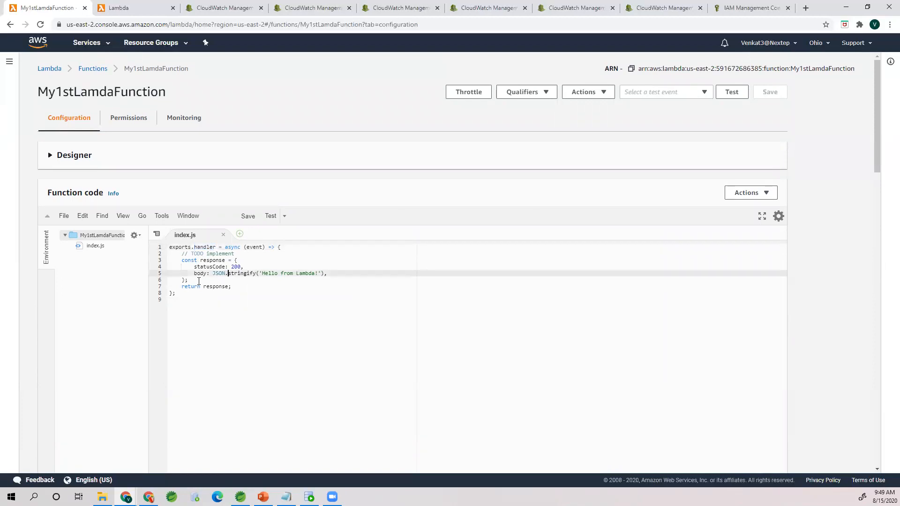
left_click(293, 248)
double_click(188, 260)
double_click(202, 260)
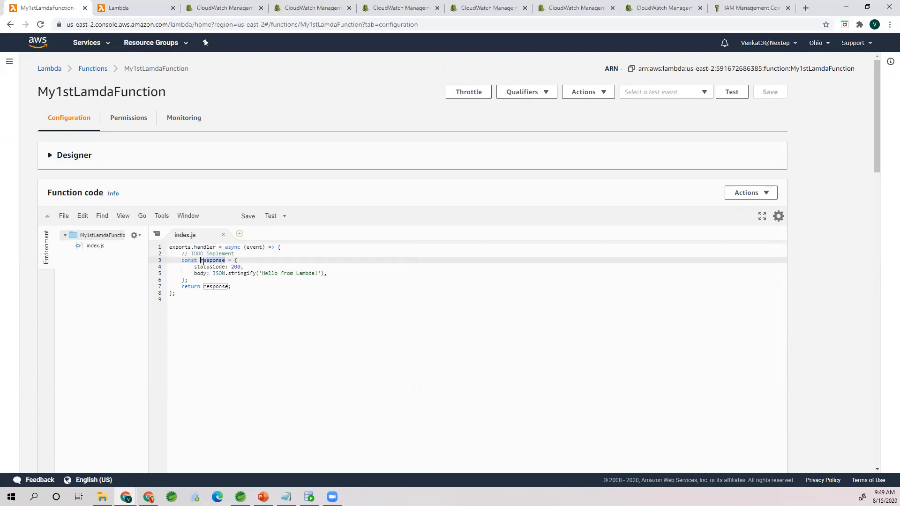
double_click(187, 260)
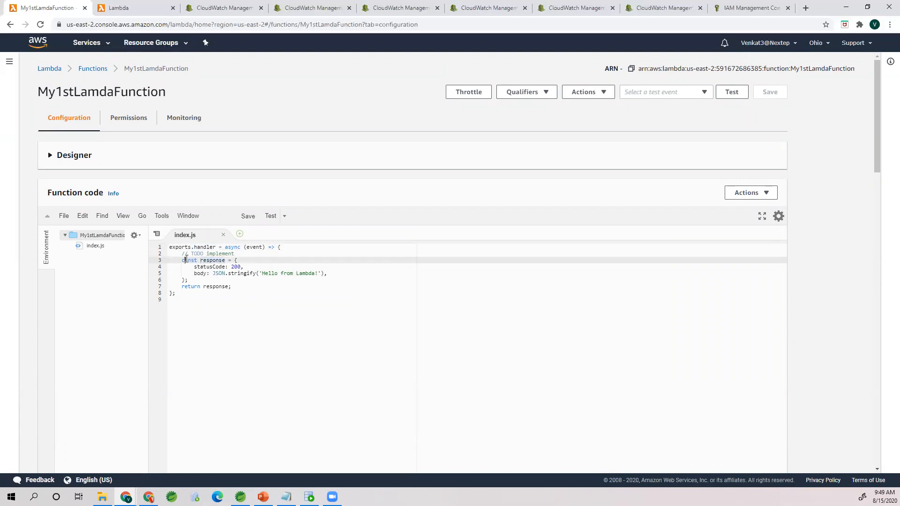
double_click(211, 259)
left_click(238, 261)
left_click_drag(215, 270, 370, 270)
double_click(213, 287)
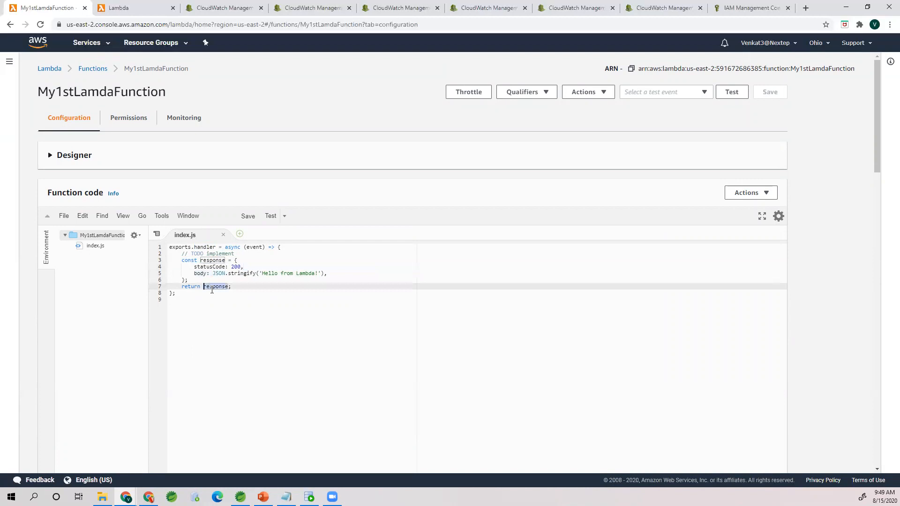
left_click(201, 282)
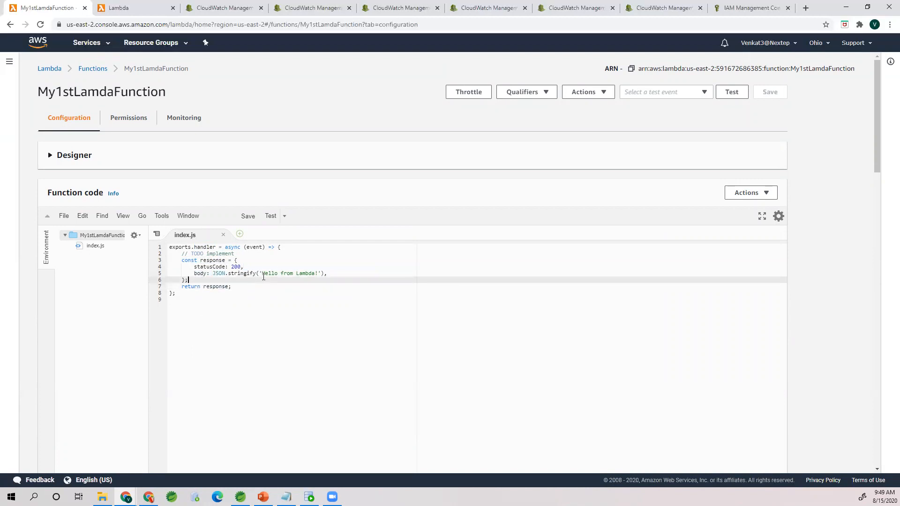
Step: Add console.log("My 1st Lambda function has been called"); between the TODO comment and the response constant in index.js, and save the function
left_click(287, 254)
key("Return")
key("Return")
key("Return")
key("Up")
type("console.")
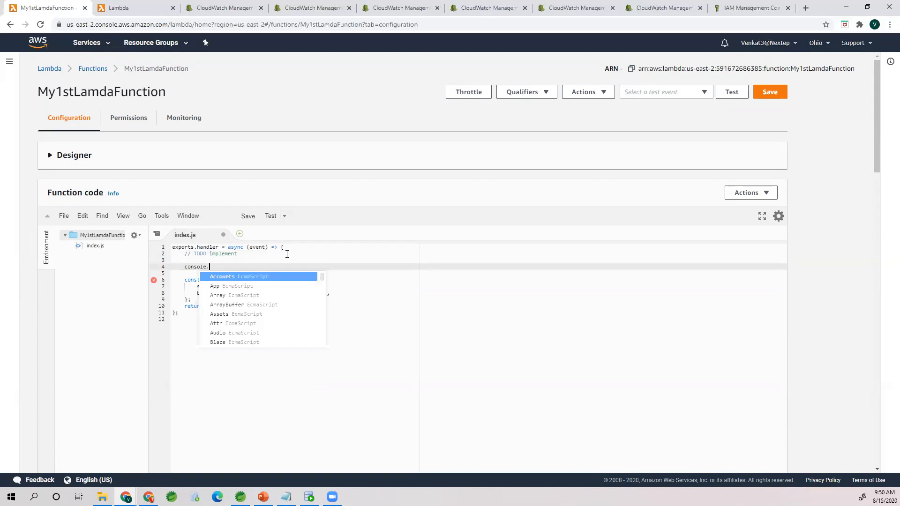
type("log(\"")
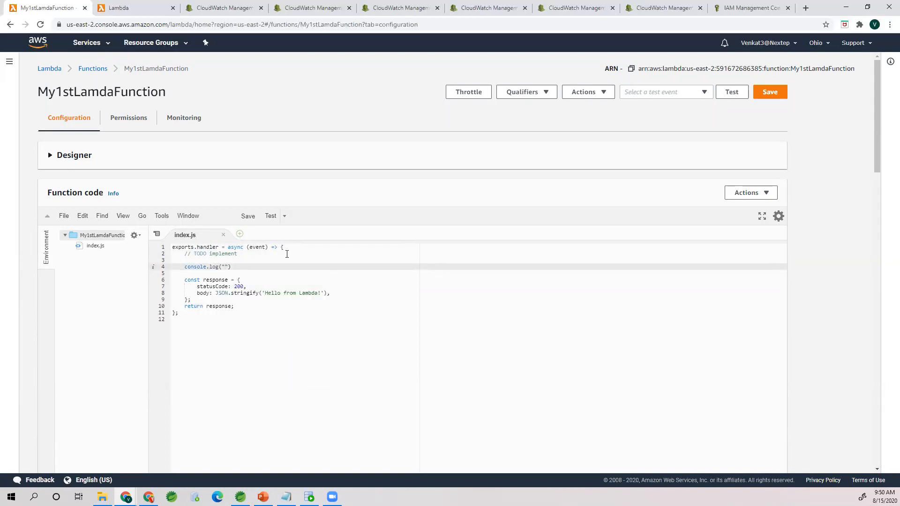
type("My 1st Lam")
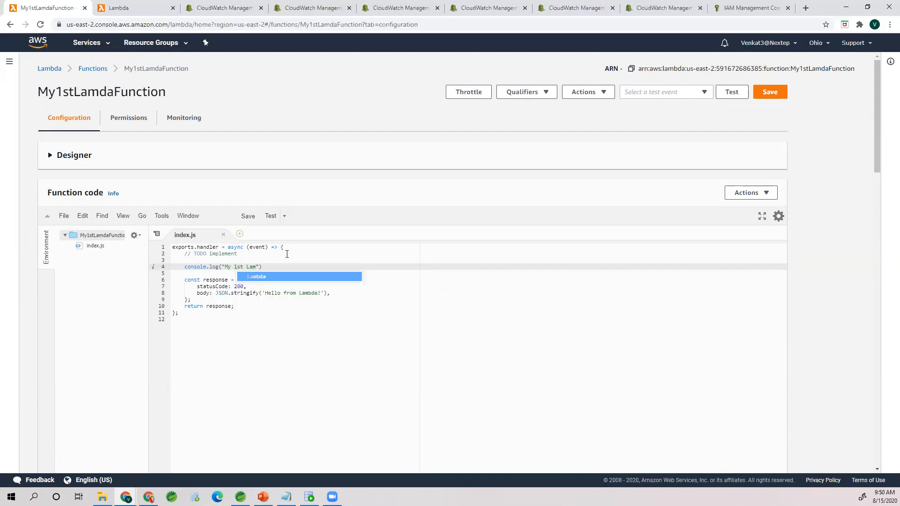
key("BackSpace")
type("bda fun")
type("ction has been ")
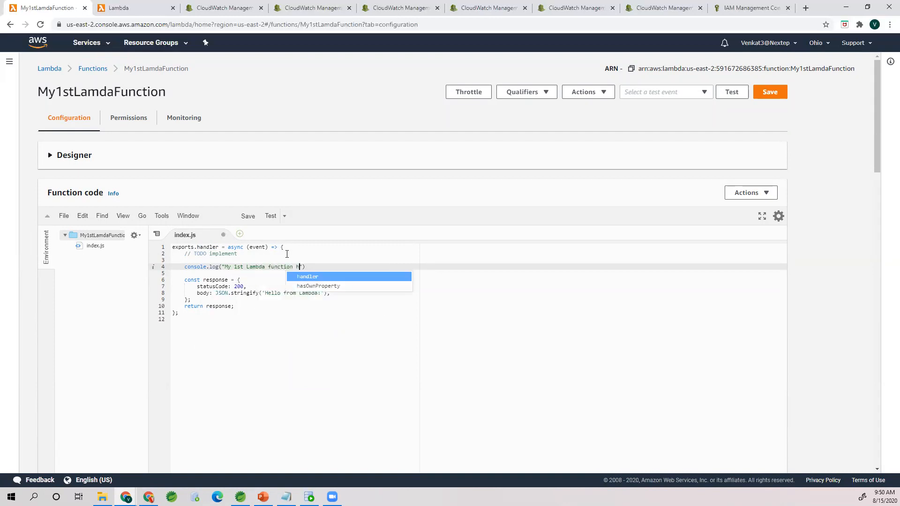
type("csll")
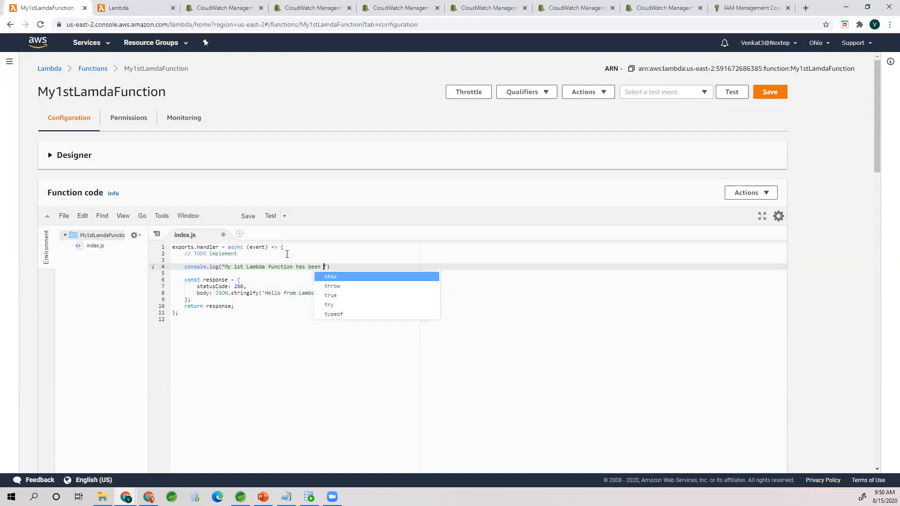
key("BackSpace")
key("BackSpace")
key("BackSpace")
type("alled")
key("End")
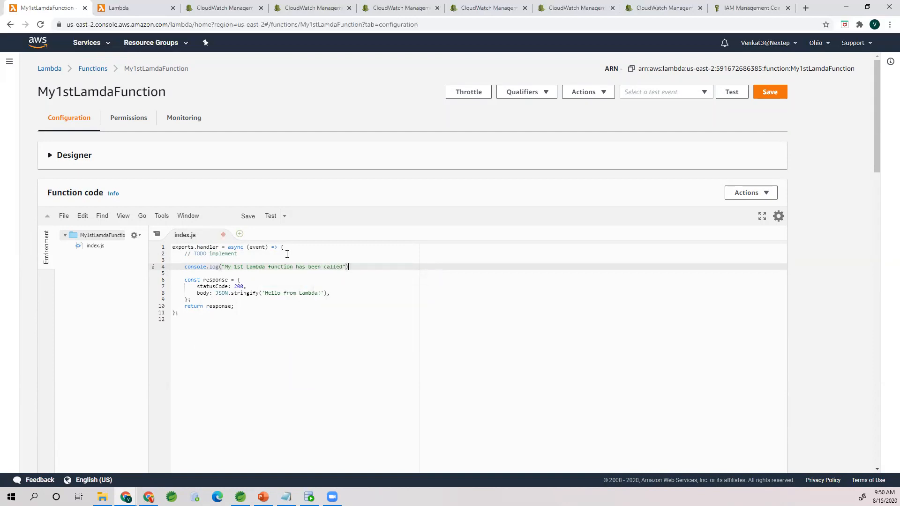
type(";")
left_click(761, 92)
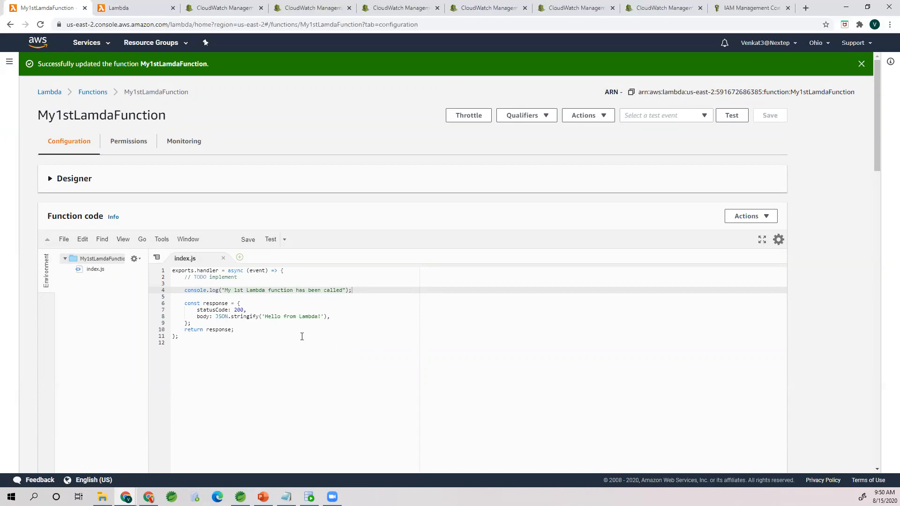
Step: Show the available test event choices and examine the event parameter of the handler in index.js
left_click(265, 301)
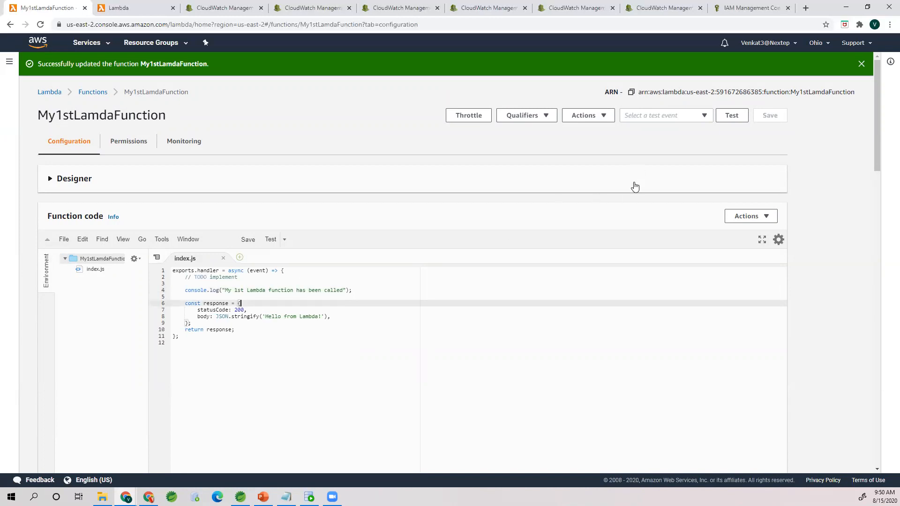
left_click(710, 116)
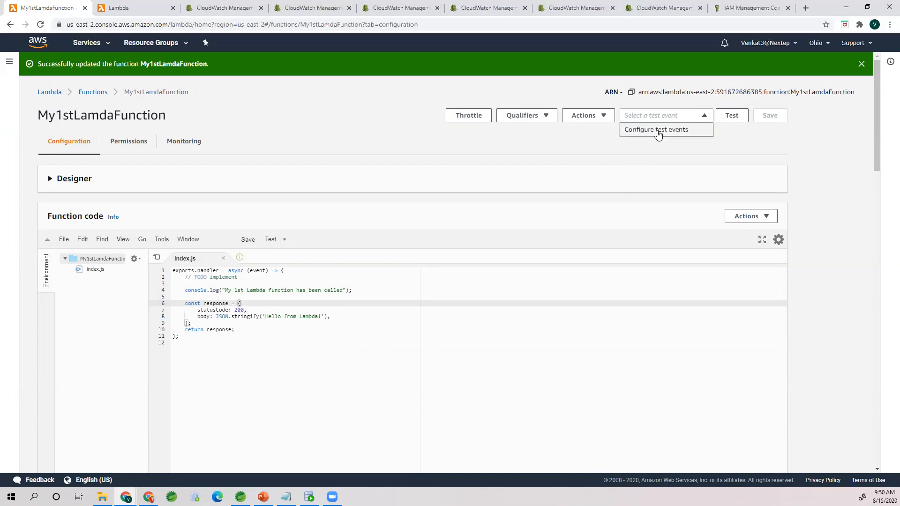
left_click(257, 290)
left_click(259, 271)
left_click(256, 277)
double_click(257, 270)
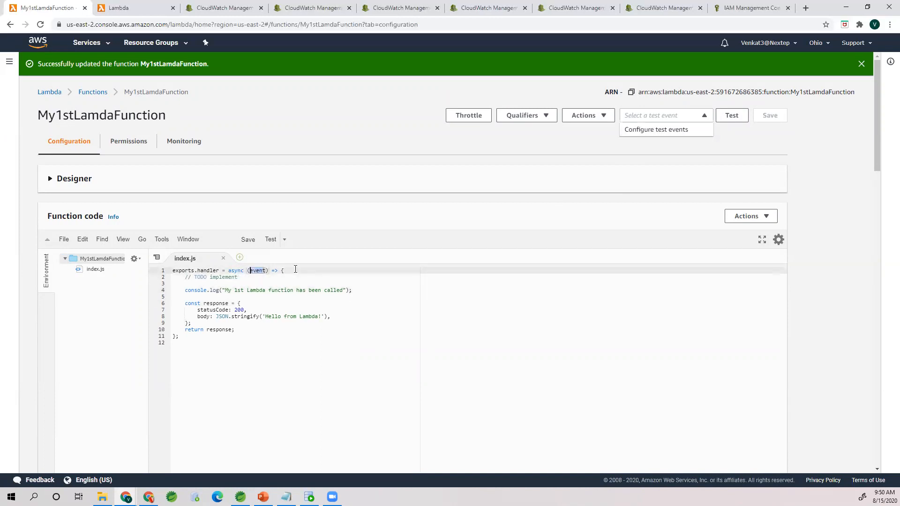
Step: Create a new test event named test1 from the hello-world template, keeping its default three key-value pairs
left_click(647, 131)
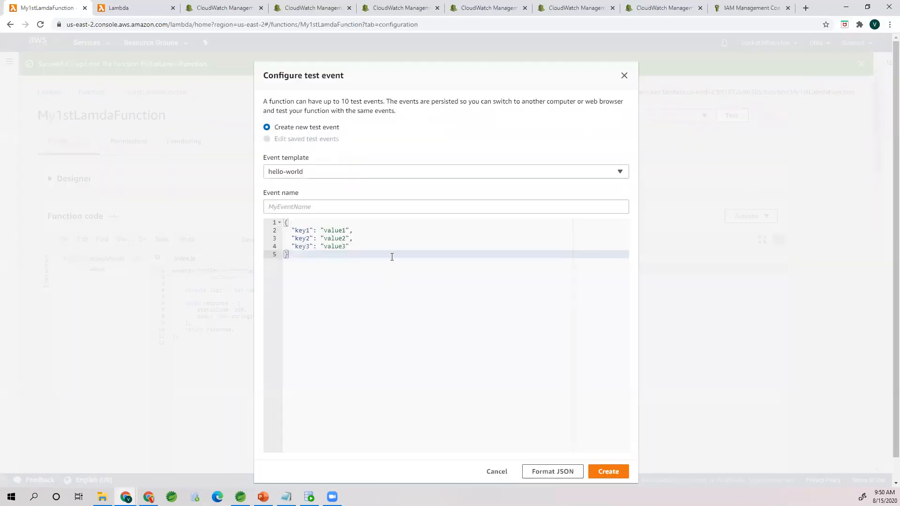
left_click_drag(289, 254, 281, 223)
left_click(310, 224)
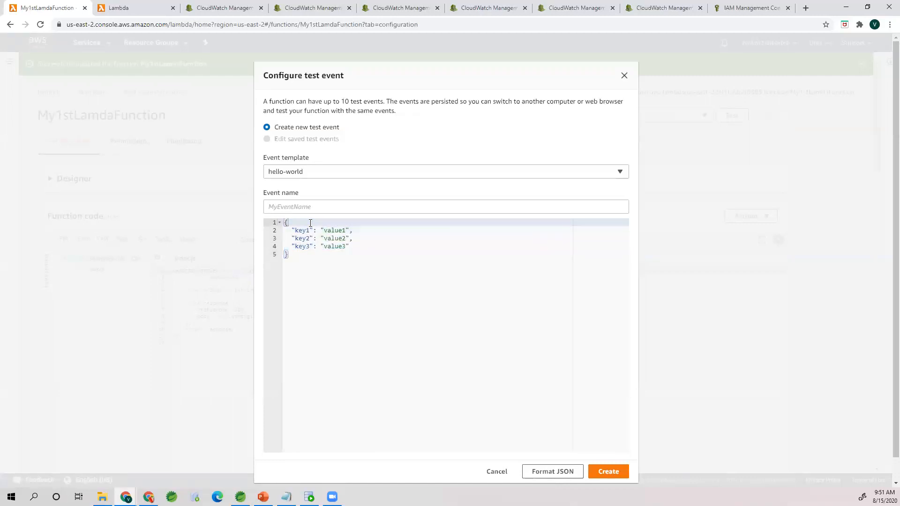
left_click_drag(284, 222, 301, 259)
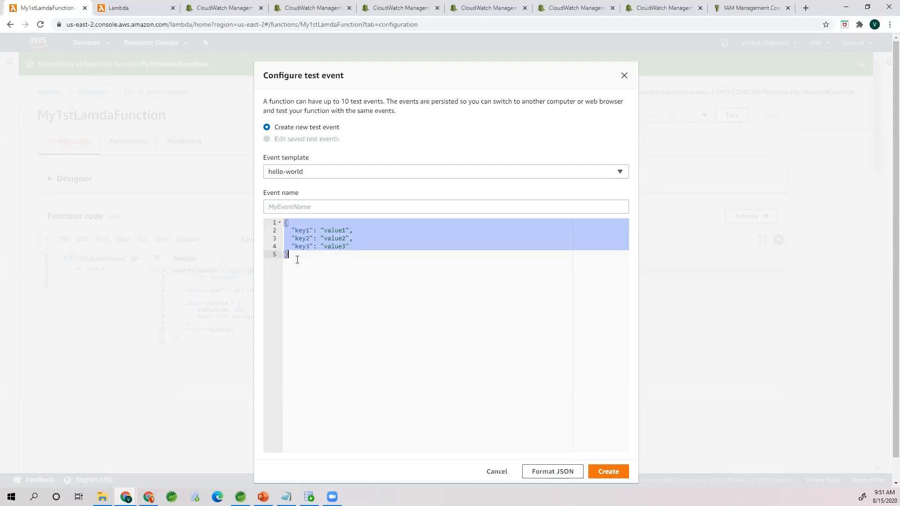
left_click(297, 260)
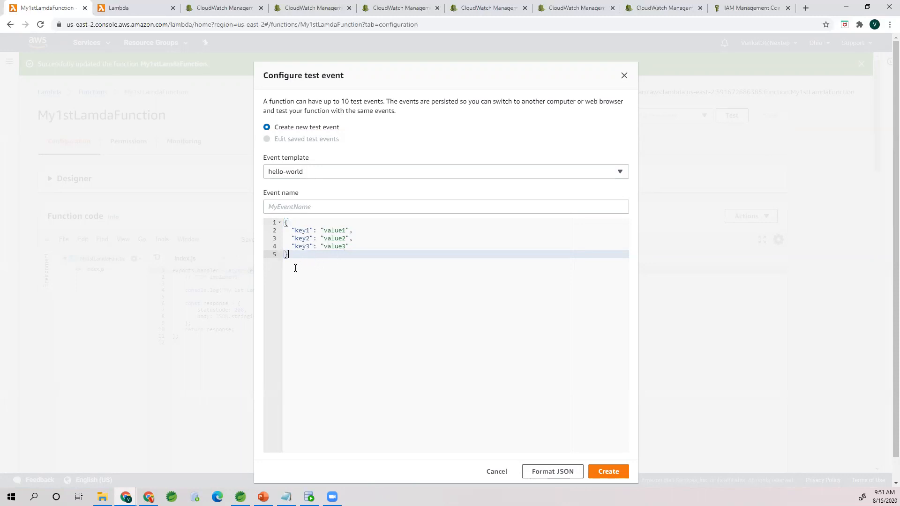
left_click_drag(288, 254, 285, 220)
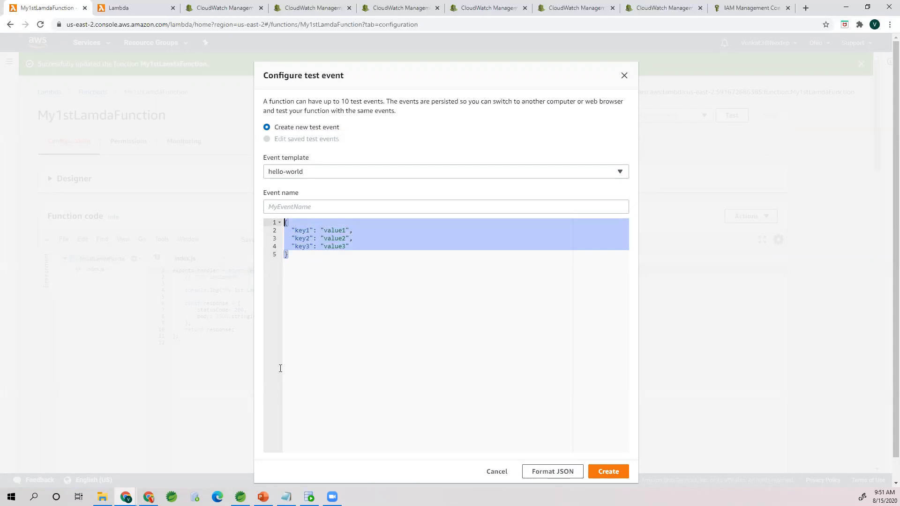
left_click(286, 209)
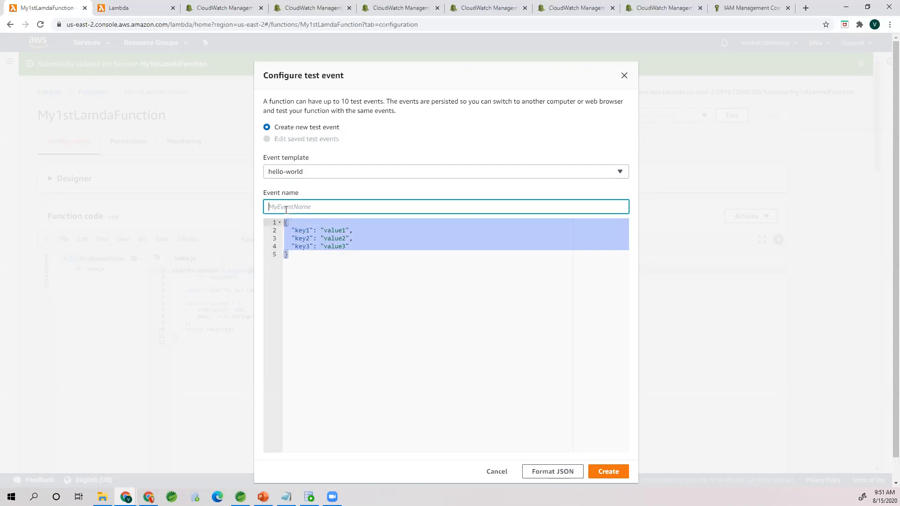
type("test1")
left_click(613, 471)
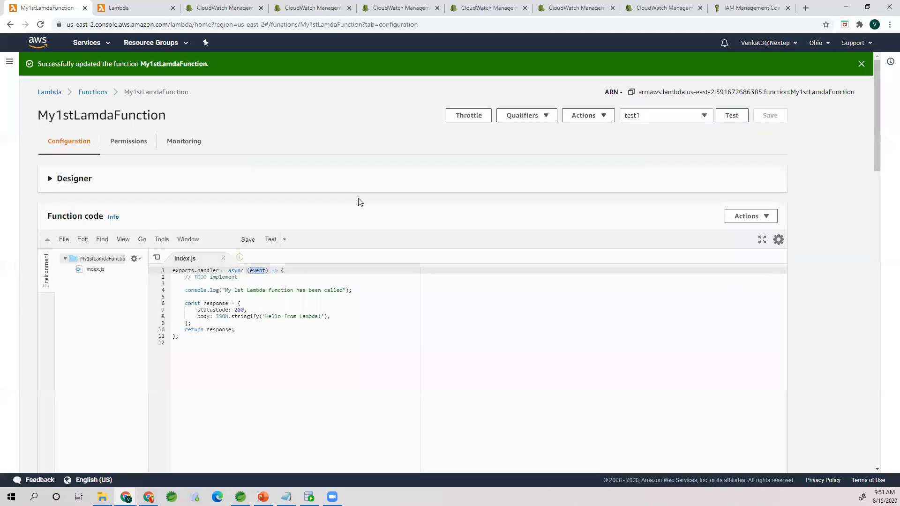
Step: Choose the saved test event test1 and run the Lambda function with it
left_click(648, 119)
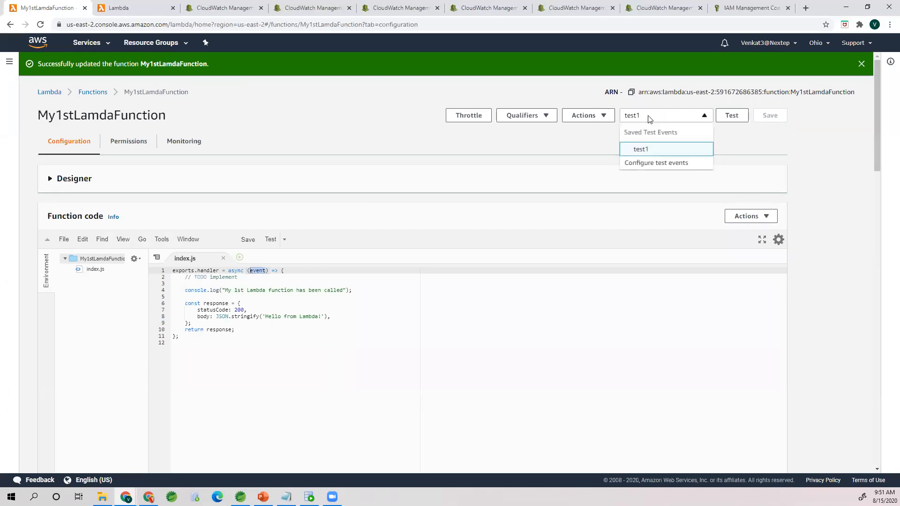
left_click(656, 151)
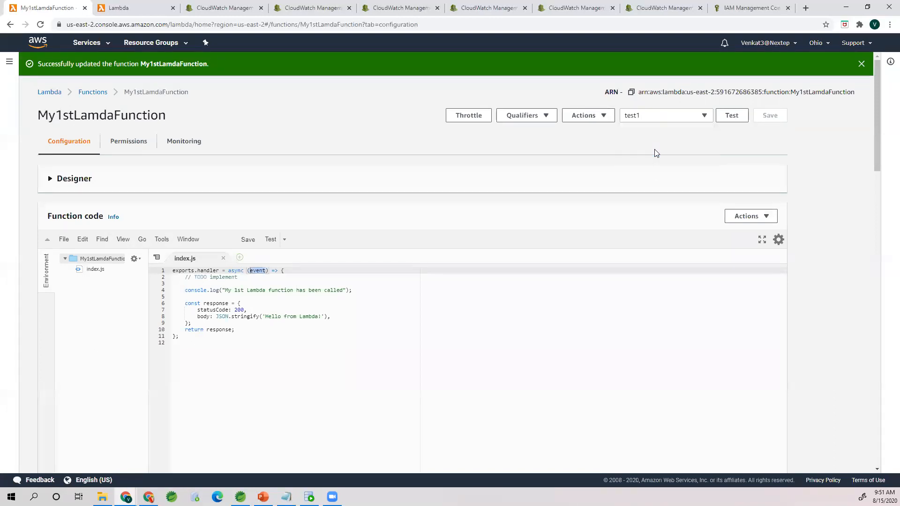
left_click(724, 117)
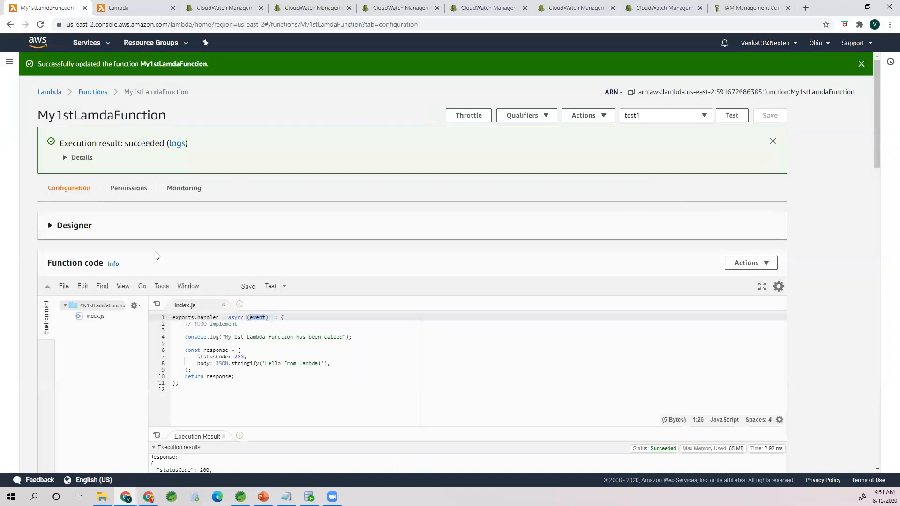
Step: Expand the execution result details and examine the returned response, summary and log output
left_click(64, 159)
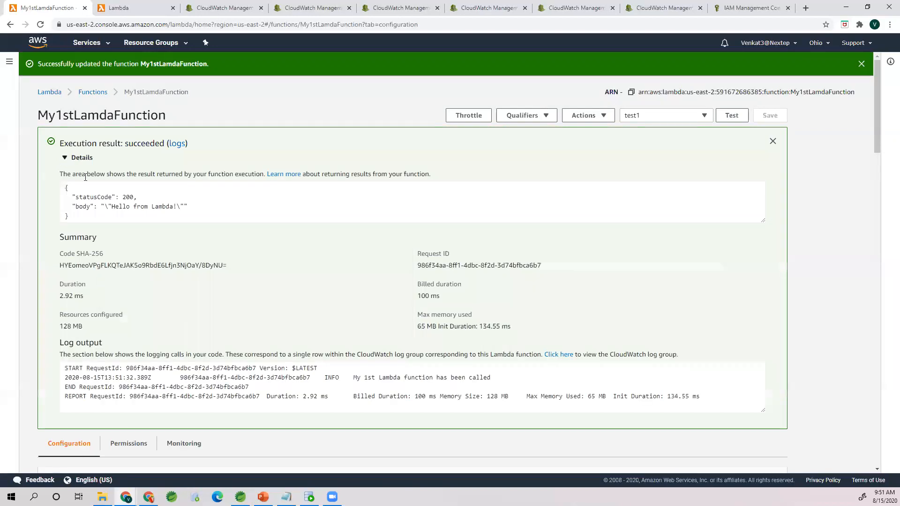
left_click_drag(72, 197, 145, 199)
left_click(146, 198)
scroll(208, 334, "down", 1)
scroll(209, 337, "up", 4)
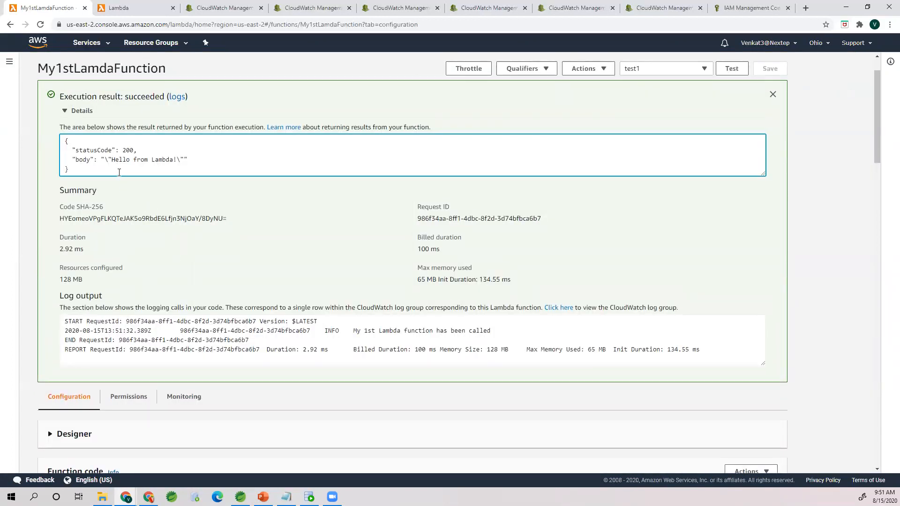
scroll(226, 277, "down", 6)
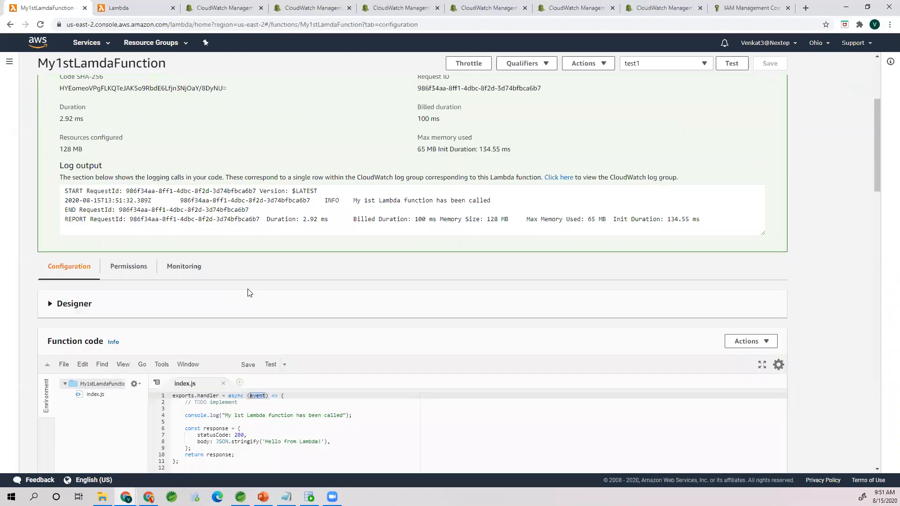
Step: Compare the response, request ID and function logs in the execution results with the return and console.log statements in index.js
double_click(214, 304)
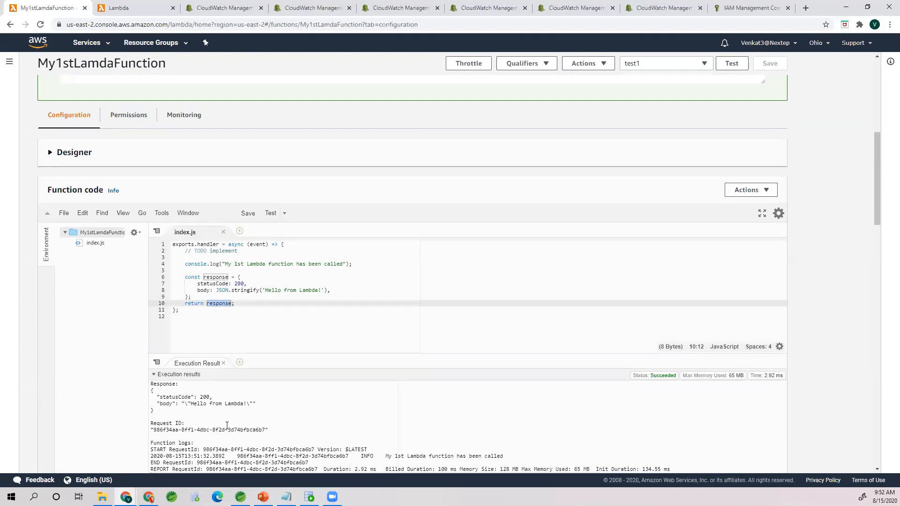
scroll(225, 413, "down", 1)
left_click(176, 338)
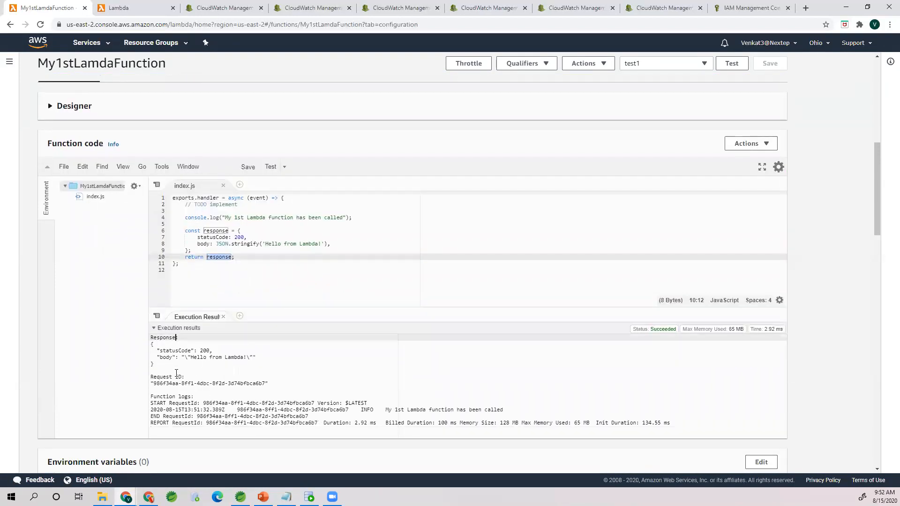
left_click(172, 384)
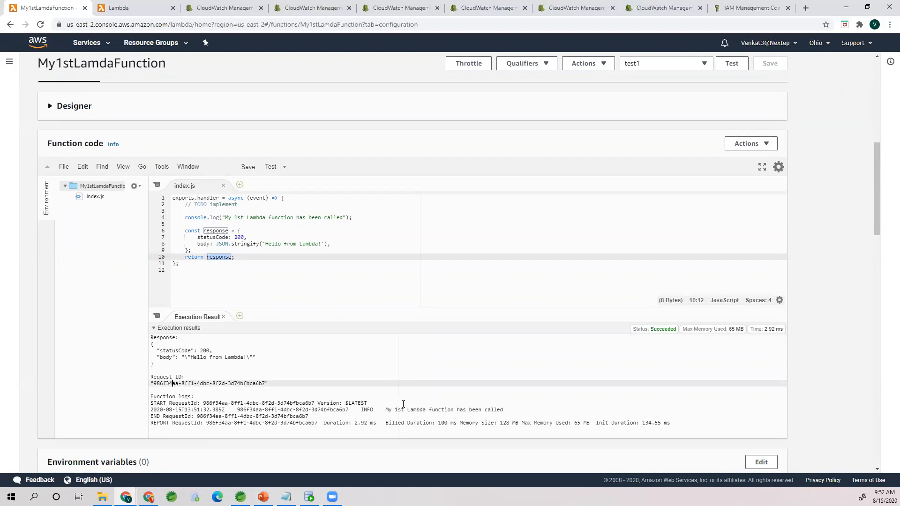
left_click_drag(361, 410, 503, 410)
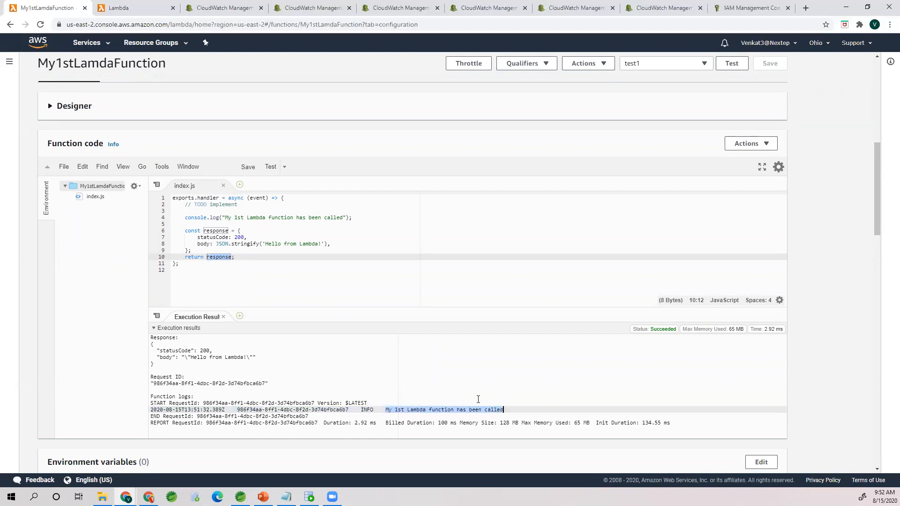
left_click(207, 217)
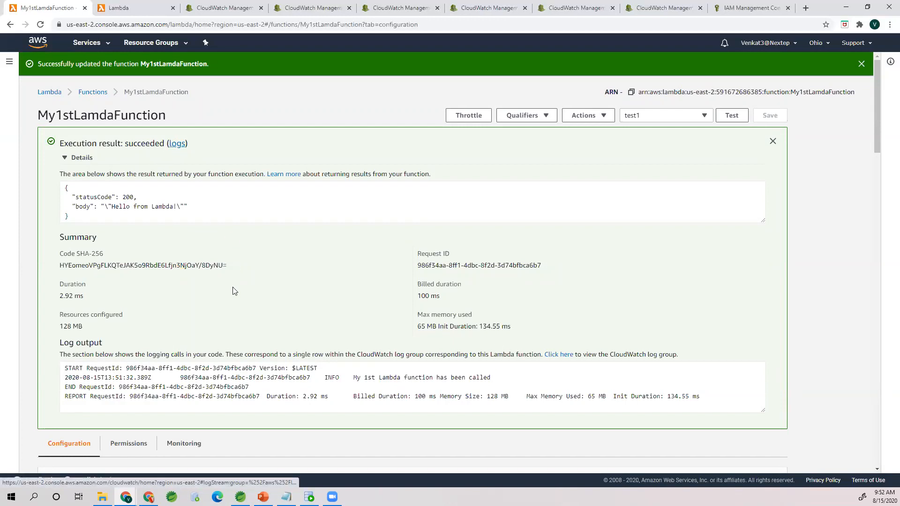
Step: Review the execution details again and examine the handler's event parameter and response constant in index.js
scroll(233, 291, "down", 1)
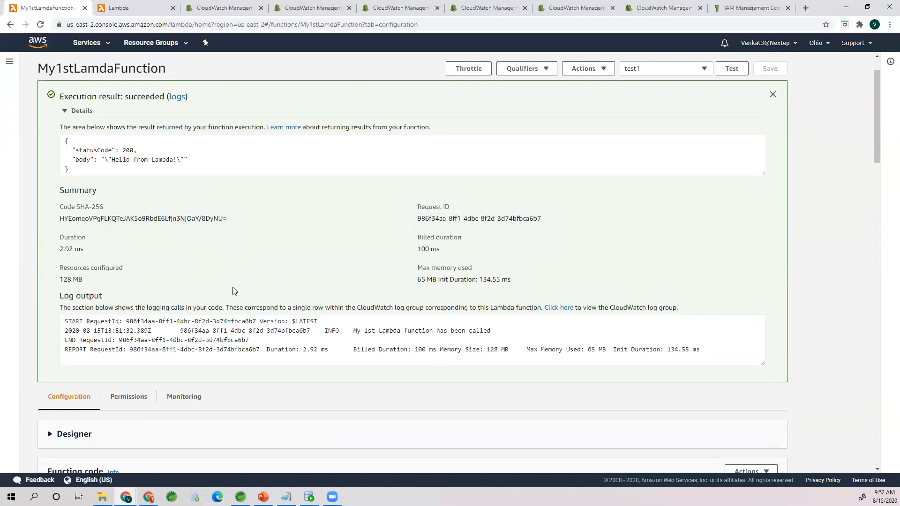
scroll(233, 290, "down", 5)
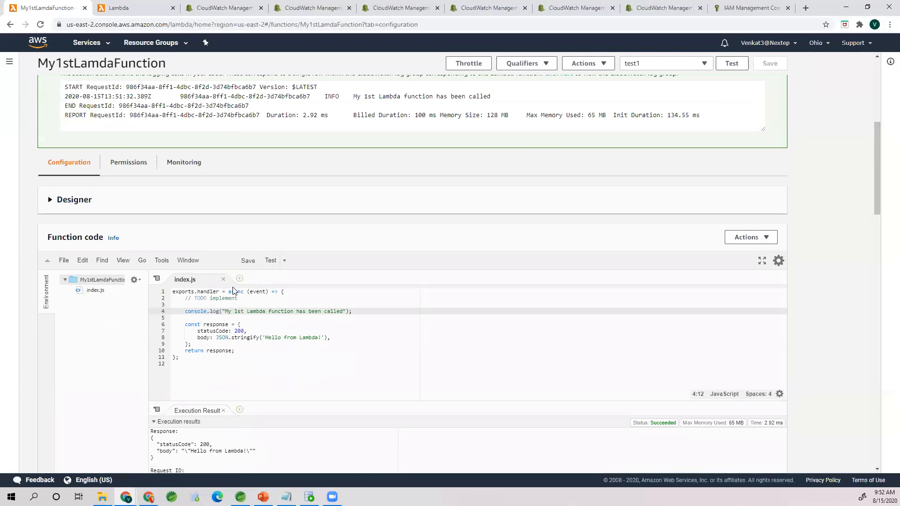
double_click(259, 292)
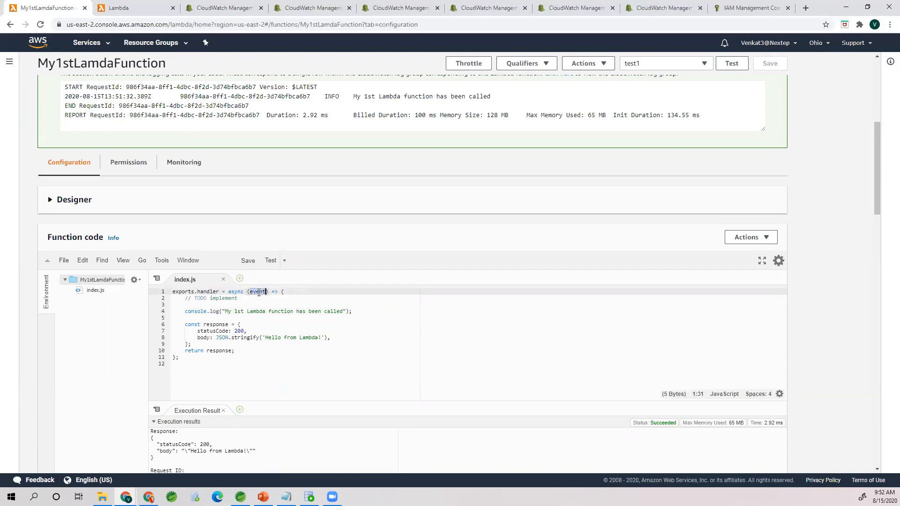
left_click(253, 326)
left_click(257, 293)
double_click(257, 293)
left_click_drag(185, 324, 205, 344)
left_click(205, 344)
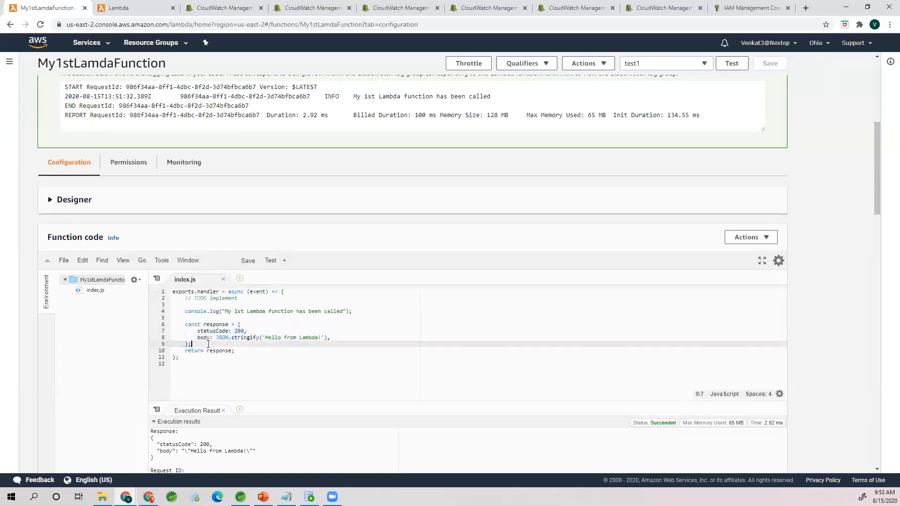
double_click(260, 291)
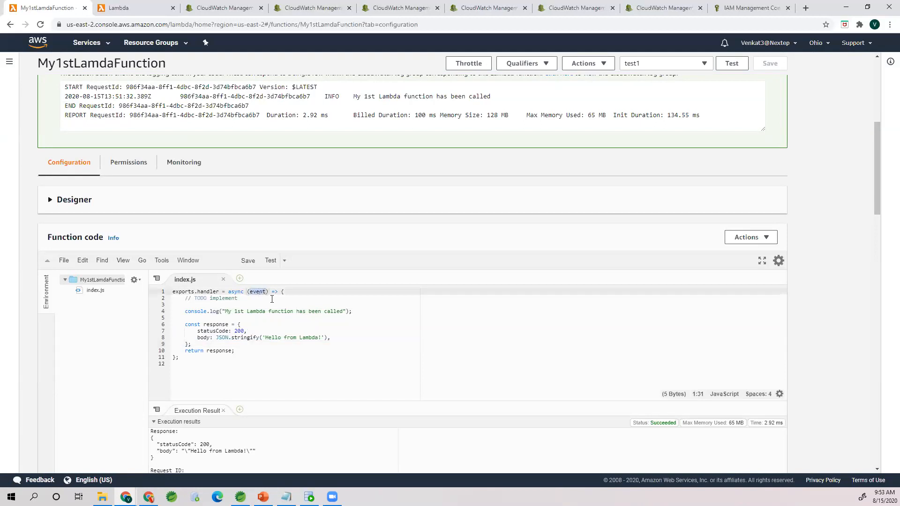
Step: Add console.log("Event object == " + event); below the existing log statement in index.js, and save the function
left_click(362, 312)
key("Return")
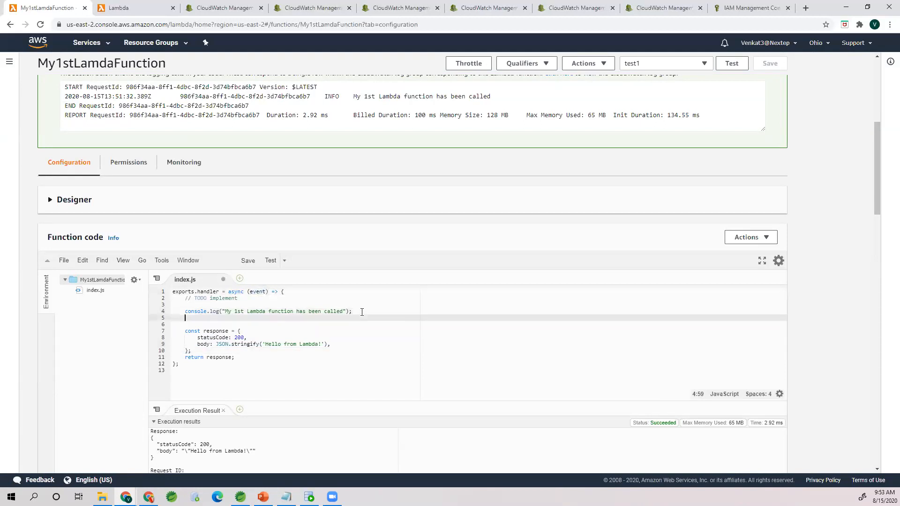
type("console.log")
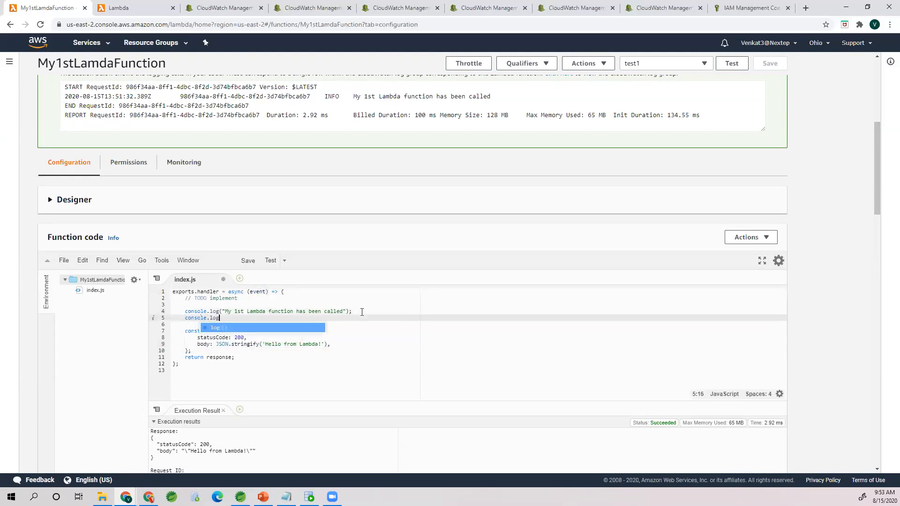
type("(\"Event object == \" + event);")
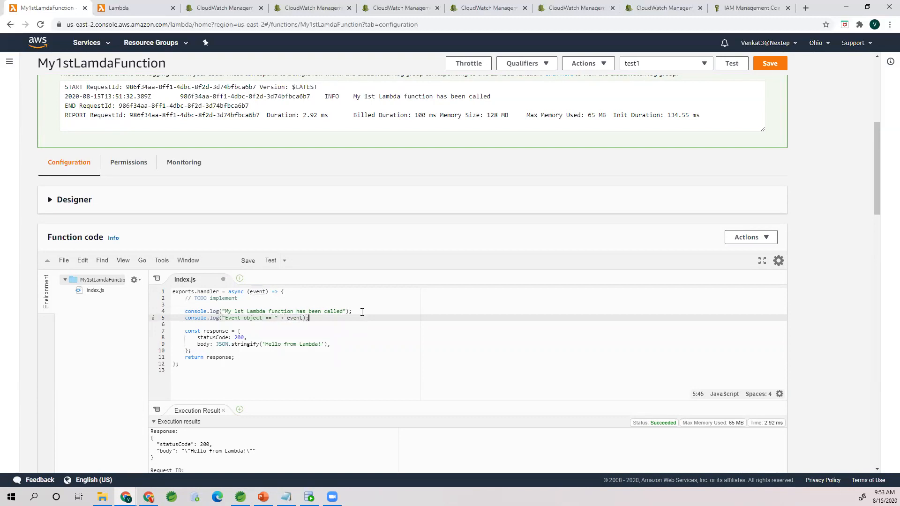
left_click(770, 64)
Step: Run the function with test1 and examine how the event object is logged in the function logs
left_click(728, 65)
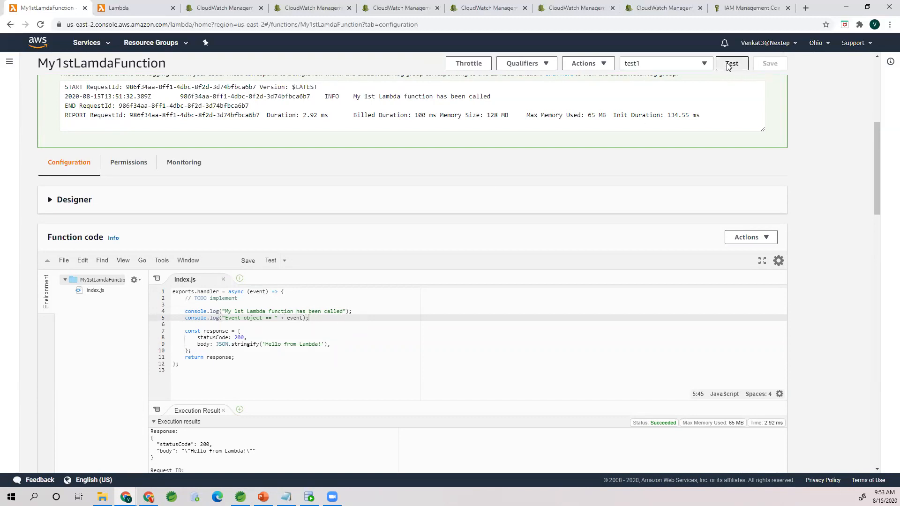
scroll(282, 366, "down", 3)
left_click(263, 372)
scroll(378, 363, "down", 1)
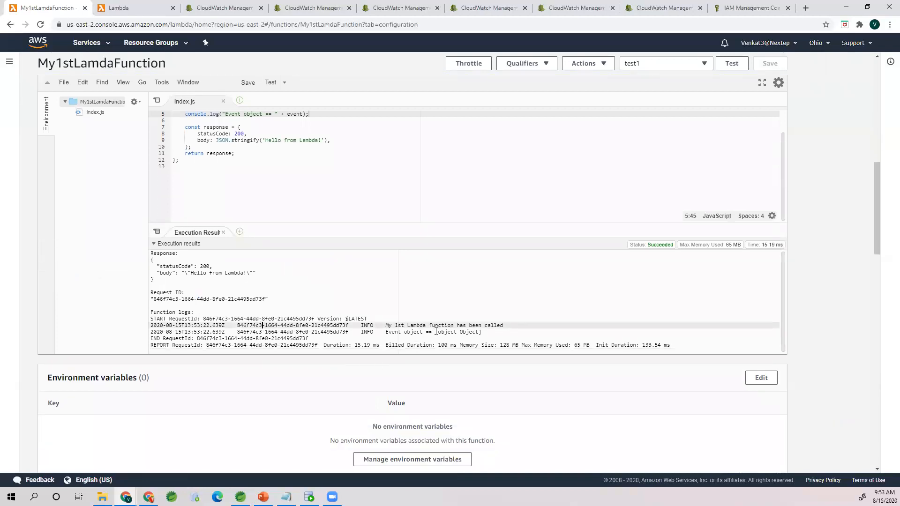
scroll(436, 332, "up", 3)
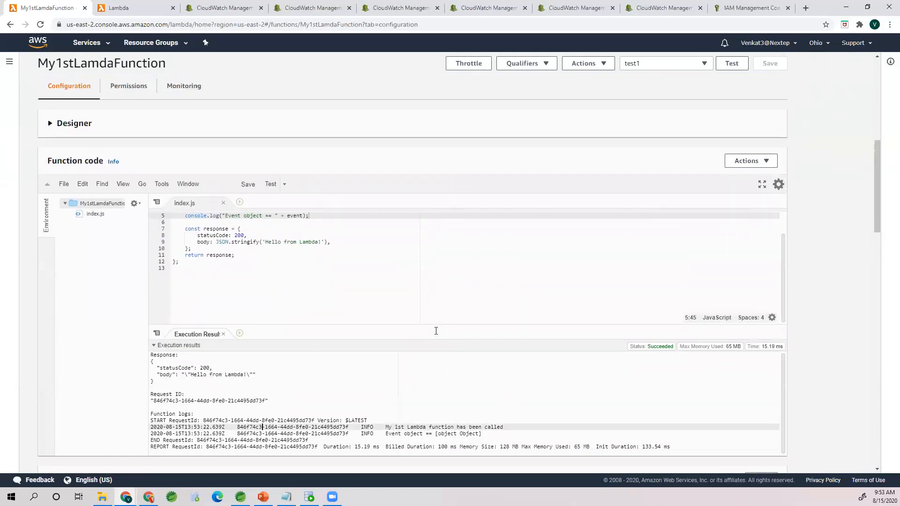
left_click(280, 271)
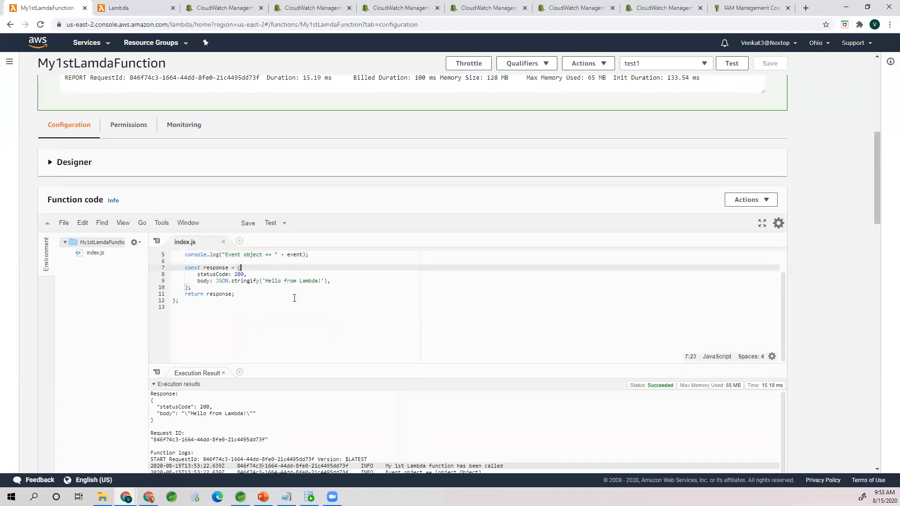
scroll(294, 299, "up", 2)
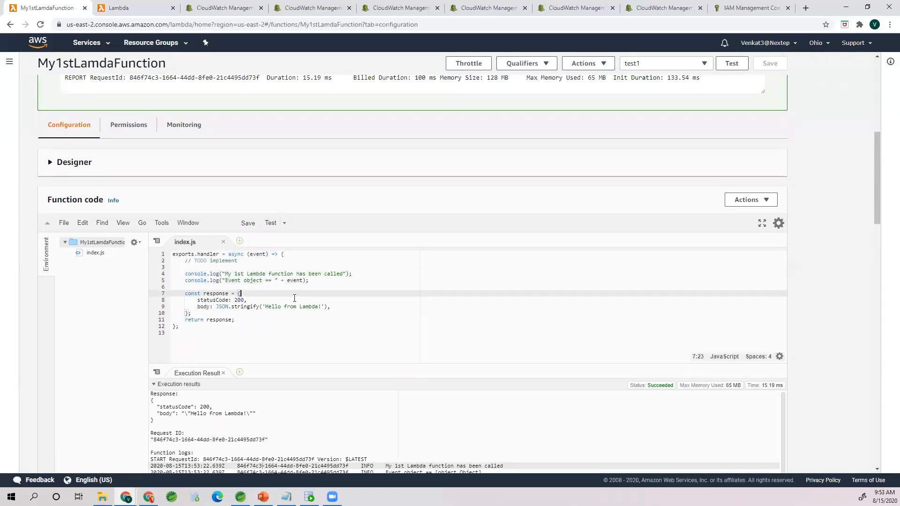
scroll(295, 299, "down", 3)
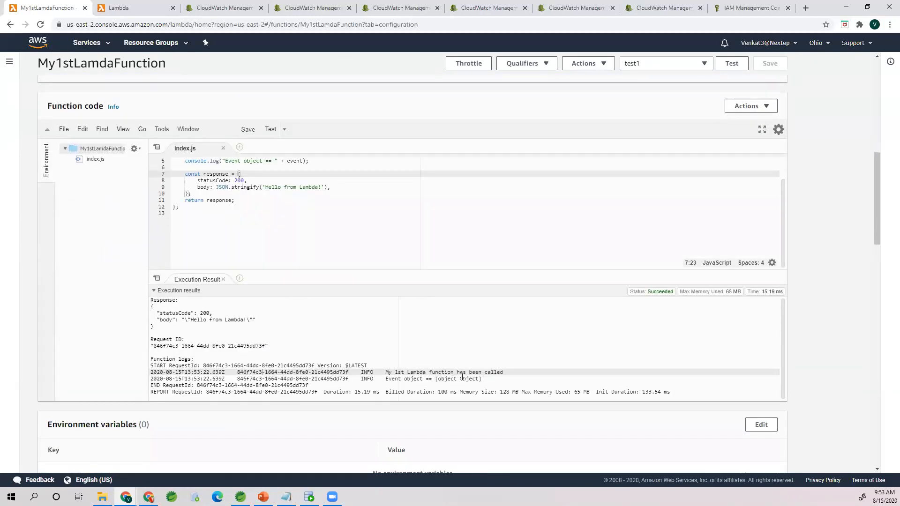
scroll(462, 377, "up", 2)
left_click(247, 279)
scroll(274, 287, "up", 1)
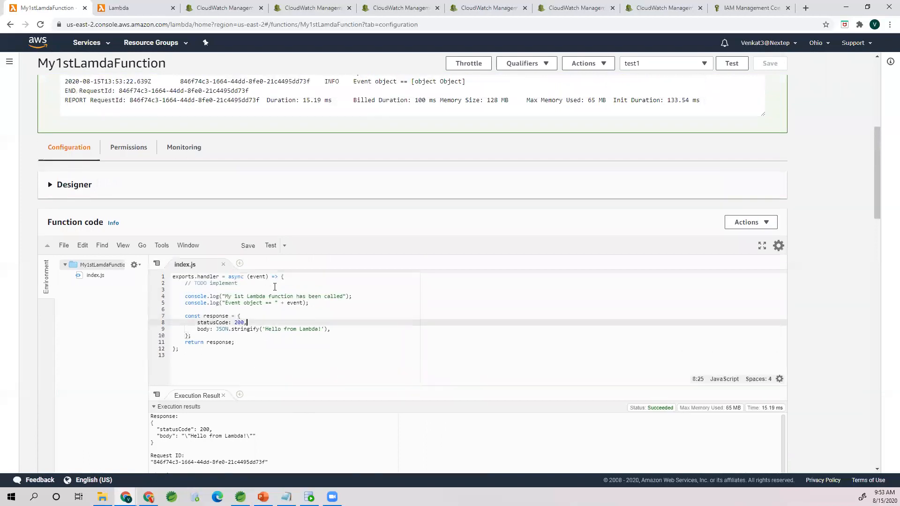
Step: Shorten the second log statement to console.log(event);, save the function, and rerun the test to check its function logs
scroll(274, 286, "up", 1)
left_click_drag(222, 329, 286, 329)
key("BackSpace")
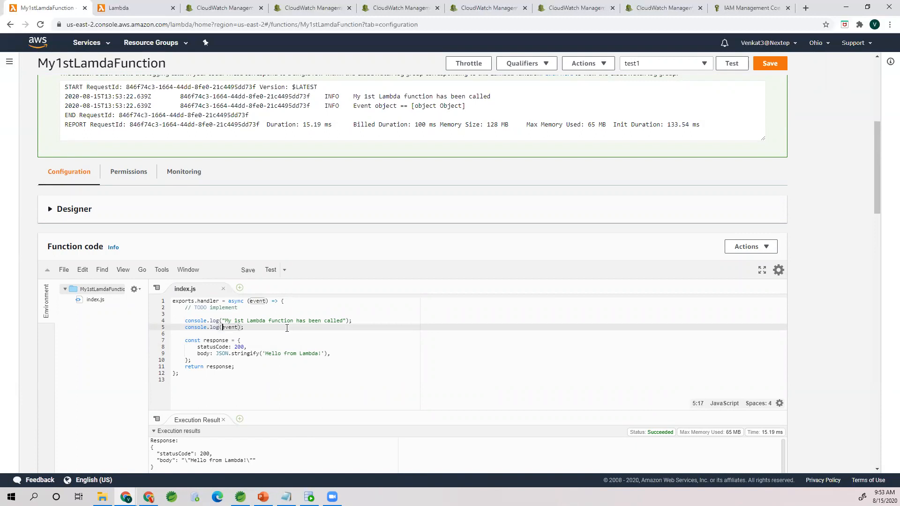
left_click(770, 71)
left_click(732, 63)
scroll(556, 305, "down", 5)
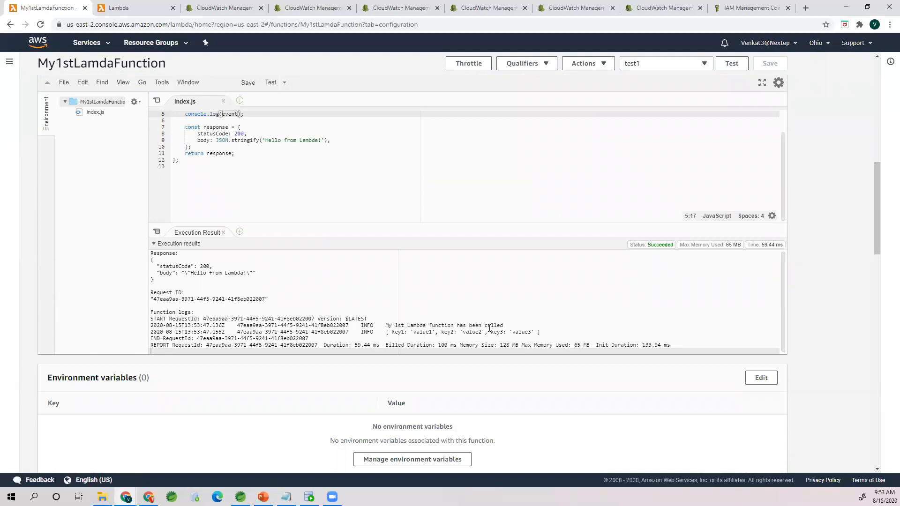
Step: In the saved test1 event, rename the first key to FirstName and enter the person's first name as its value
scroll(538, 331, "up", 4)
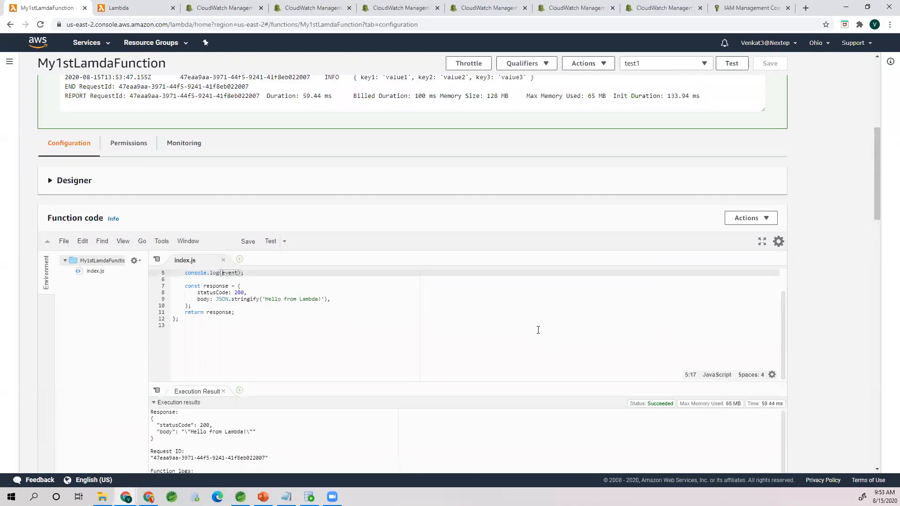
left_click(706, 66)
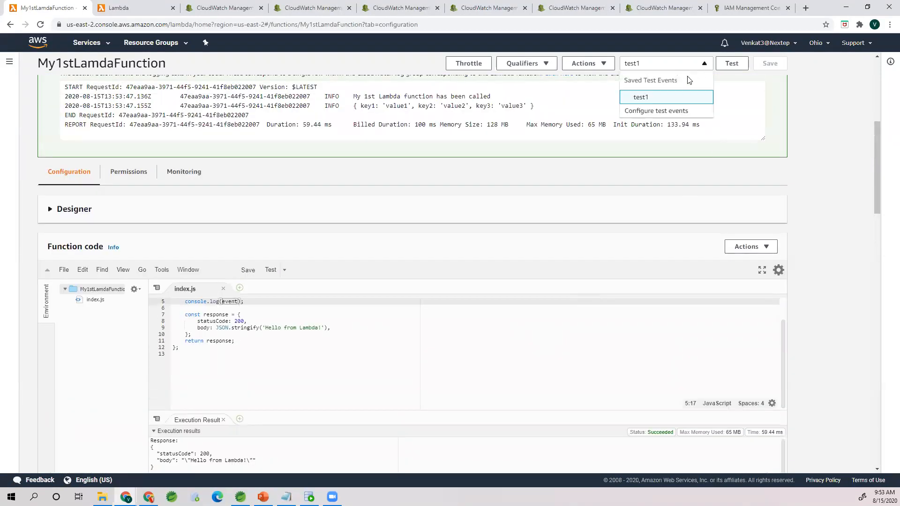
left_click(654, 111)
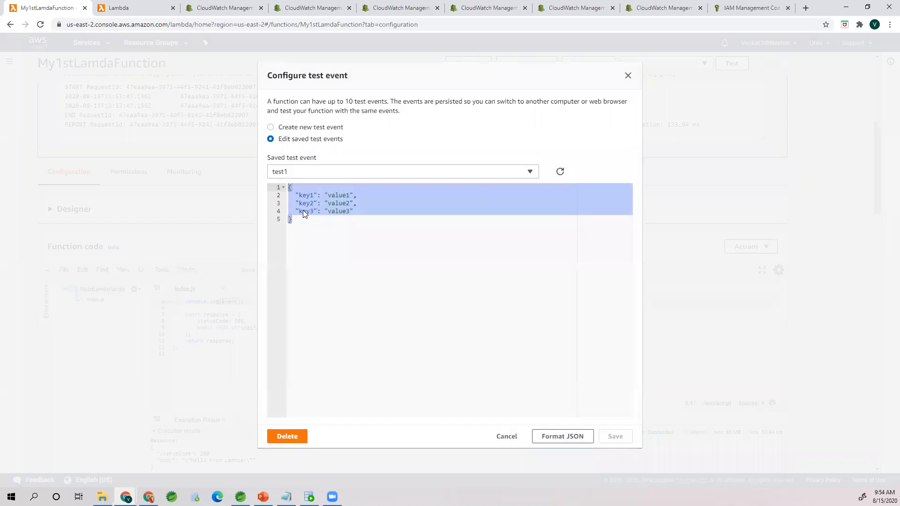
double_click(306, 195)
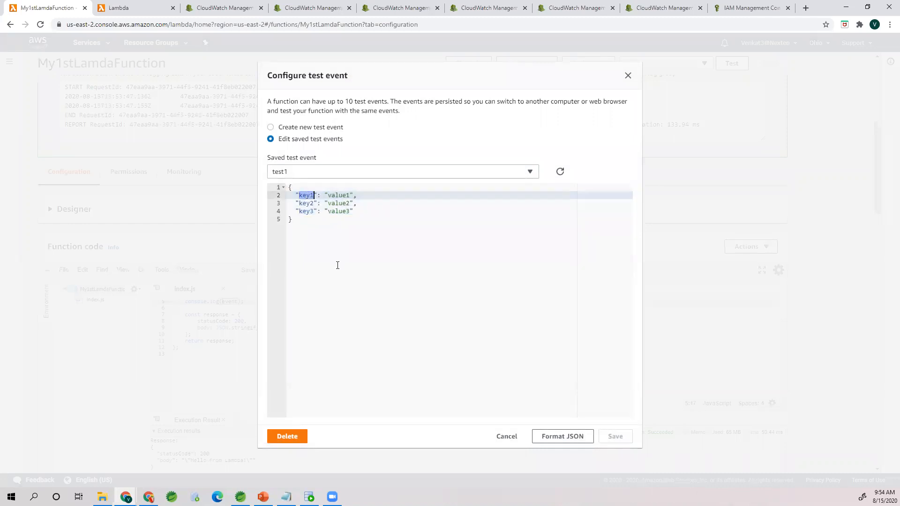
type("FirstName")
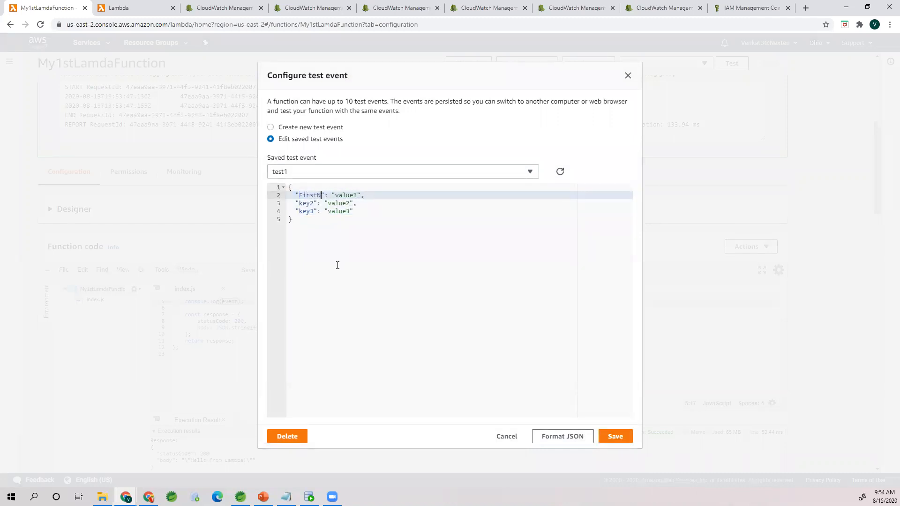
double_click(354, 196)
Step: Rename the second key of the test event to LastName and enter the person's last name as its value
double_click(308, 204)
type("LastNam")
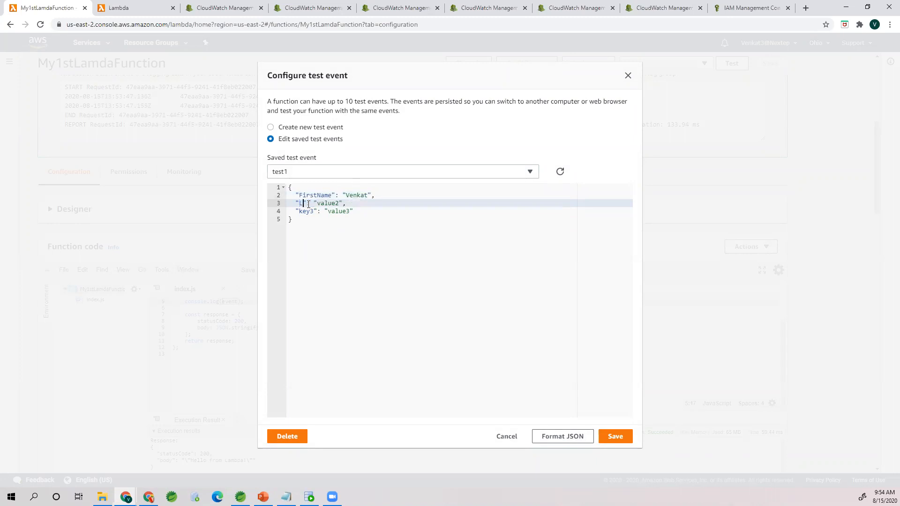
type("e")
double_click(343, 205)
Step: Rename the third key to Zip, enter the postal code as its value, and save the test event
double_click(308, 212)
type("Zip")
double_click(336, 212)
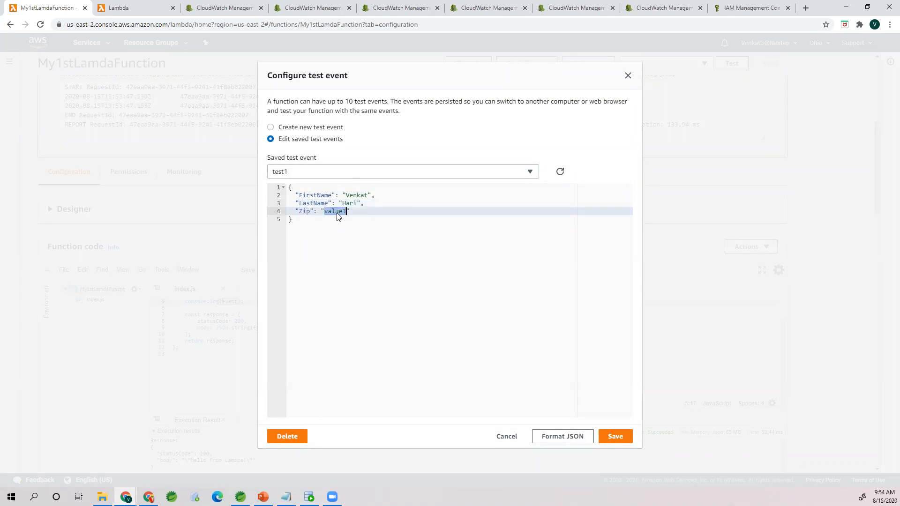
type("48083")
left_click(616, 436)
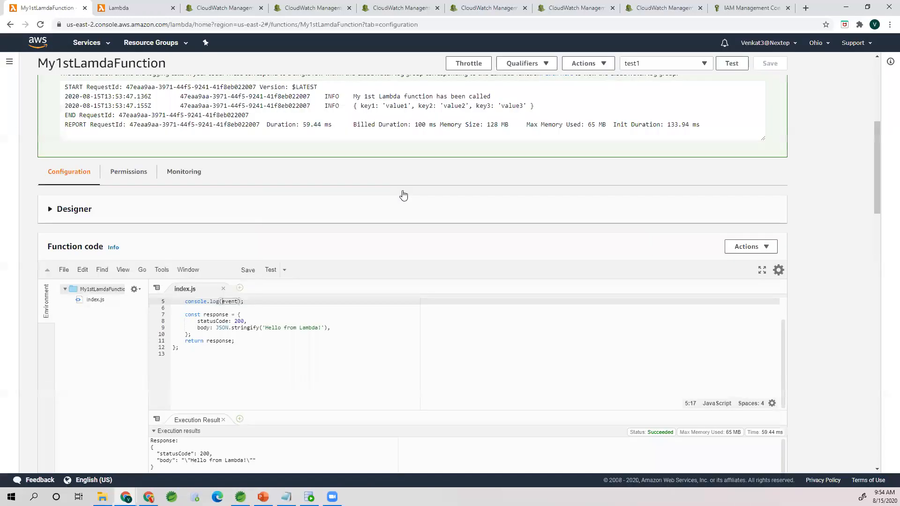
Step: Run the function with the edited test1 event and examine the logged event object in the function logs
left_click(732, 64)
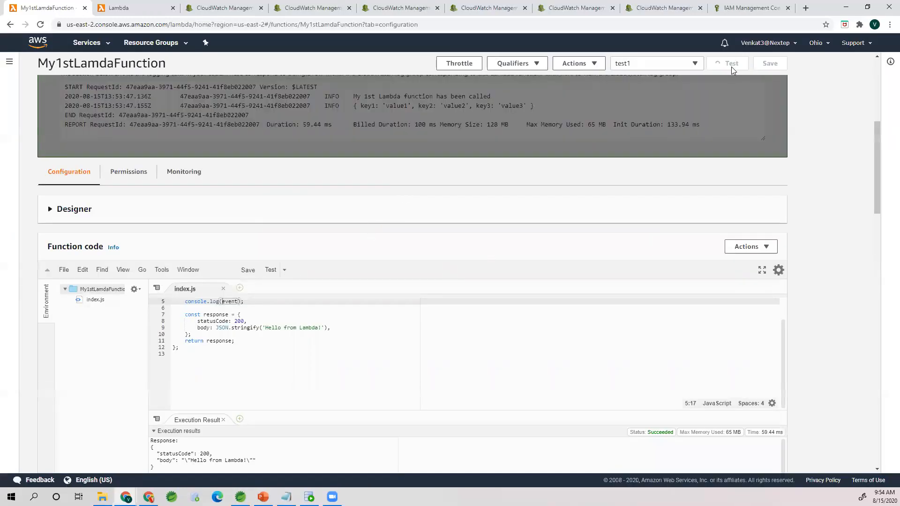
scroll(316, 334, "down", 3)
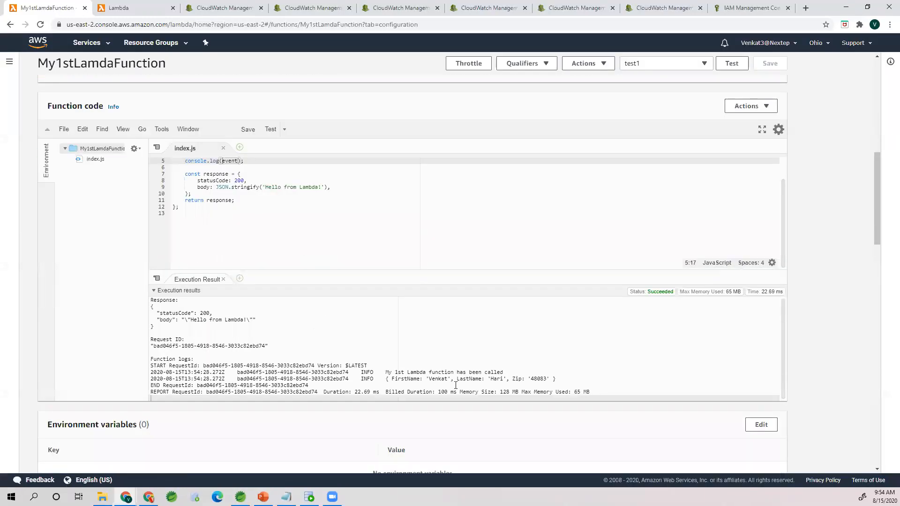
scroll(456, 385, "down", 1)
left_click_drag(385, 331, 557, 332)
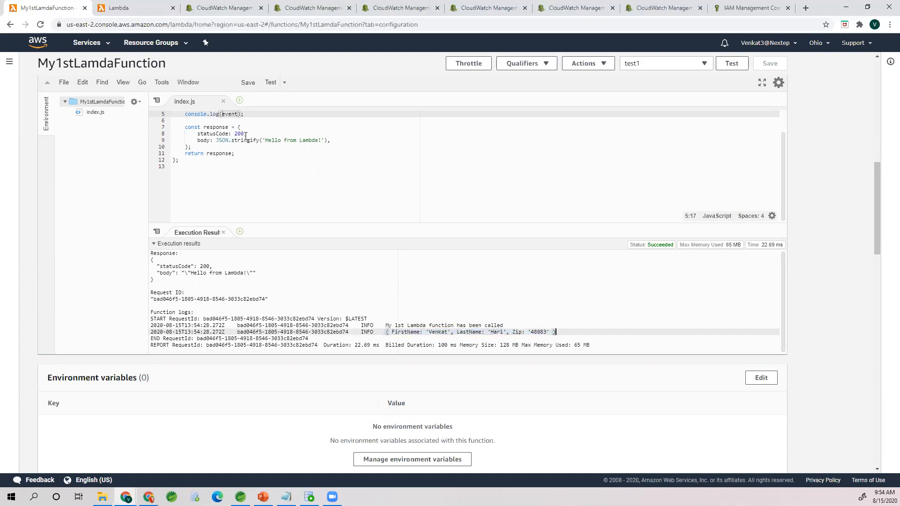
left_click_drag(386, 331, 561, 332)
Step: Reopen the saved test1 event, review its JSON body, and close it without making changes
left_click(703, 63)
left_click(648, 112)
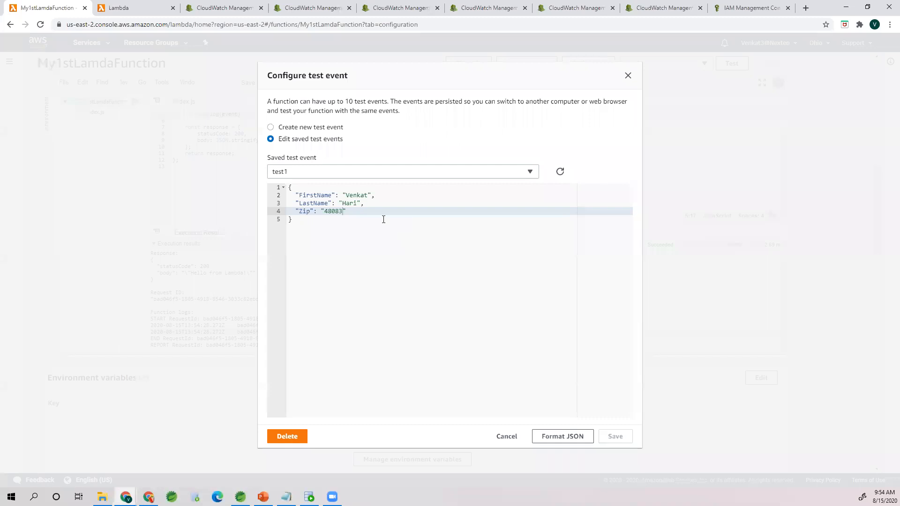
left_click(289, 219)
left_click_drag(290, 220, 288, 187)
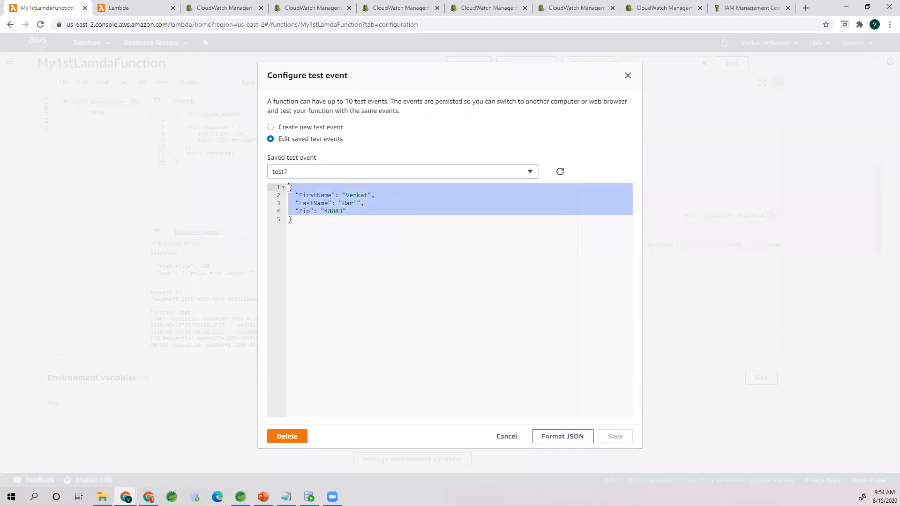
left_click(307, 190)
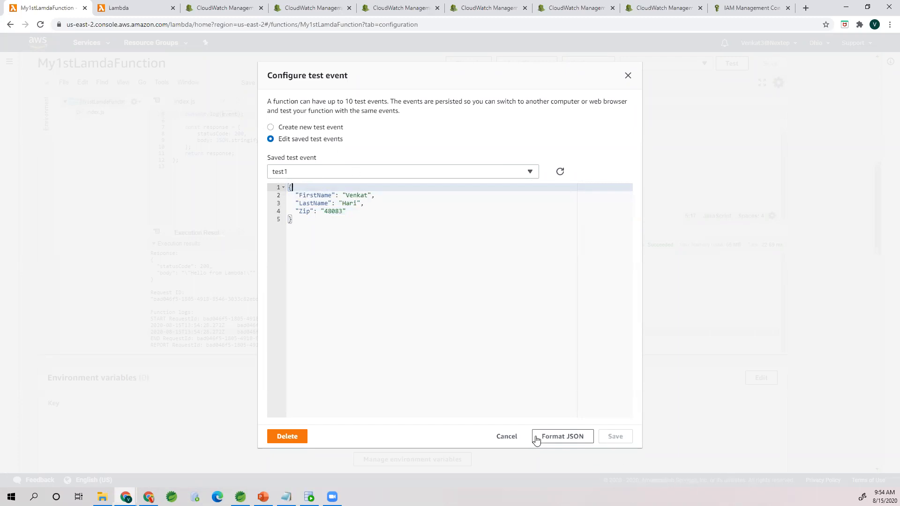
left_click(508, 436)
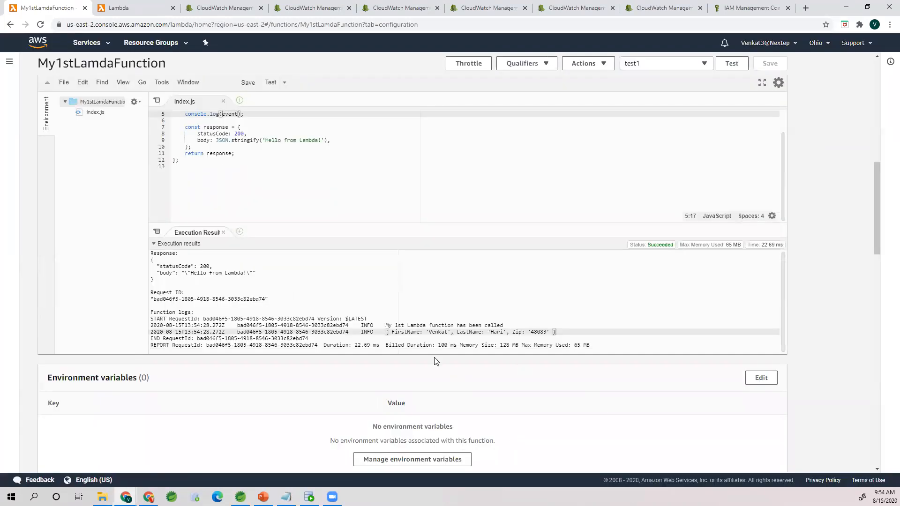
Step: Compare the handler's event parameter in index.js with the FirstName and LastName fields in the function logs
scroll(433, 361, "up", 2)
left_click(301, 241)
scroll(297, 257, "up", 1)
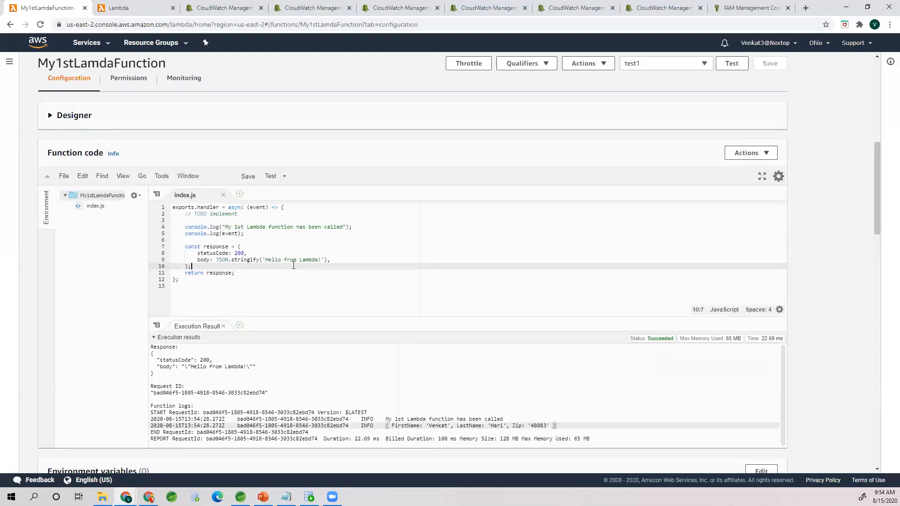
double_click(262, 208)
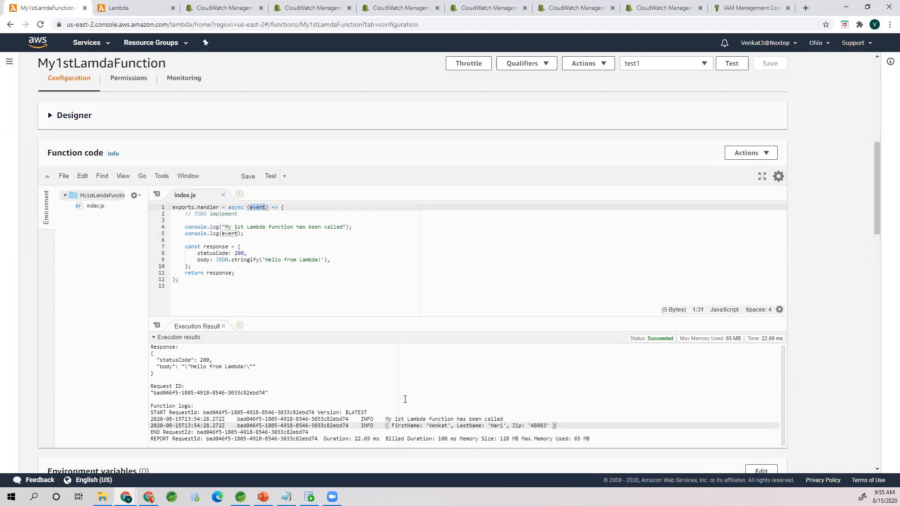
double_click(412, 425)
double_click(468, 426)
left_click(265, 251)
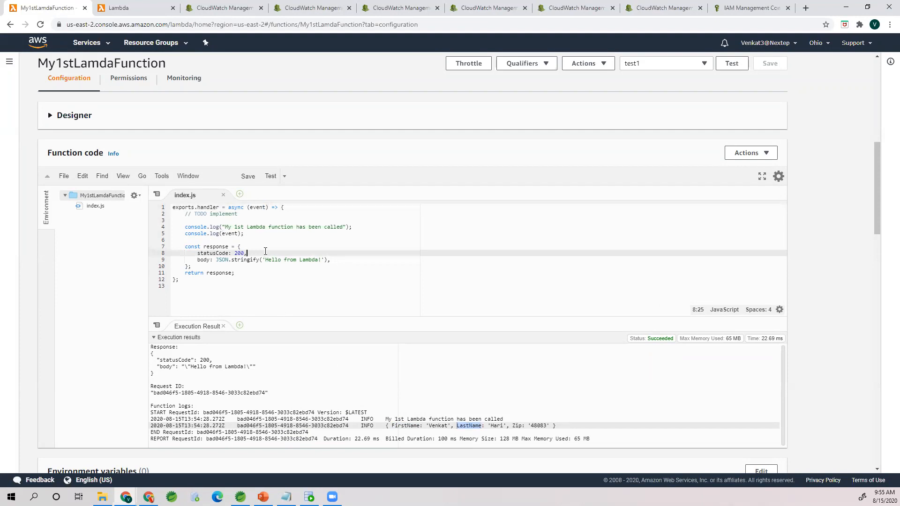
Step: Open the function's logs in CloudWatch, then reach the /aws/lambda/My1stLamdaFunction log group again from the service's list of log groups
scroll(266, 252, "up", 8)
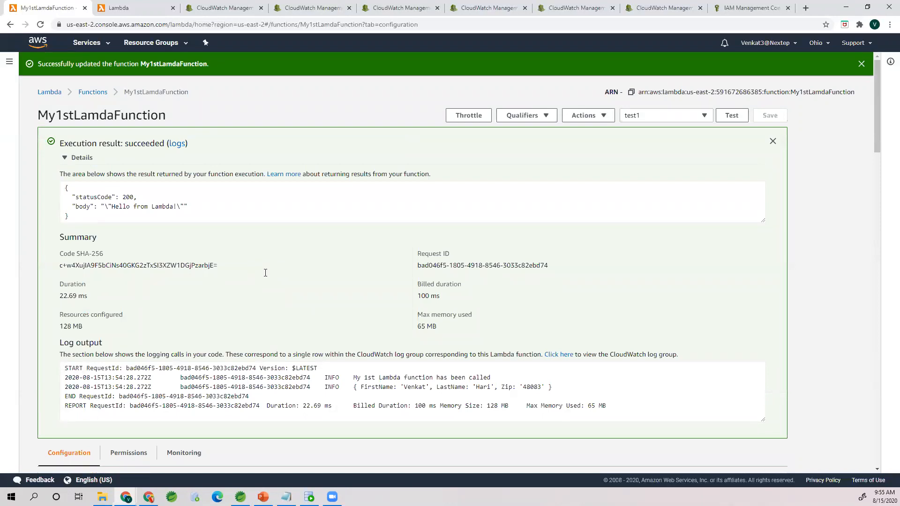
left_click(177, 144)
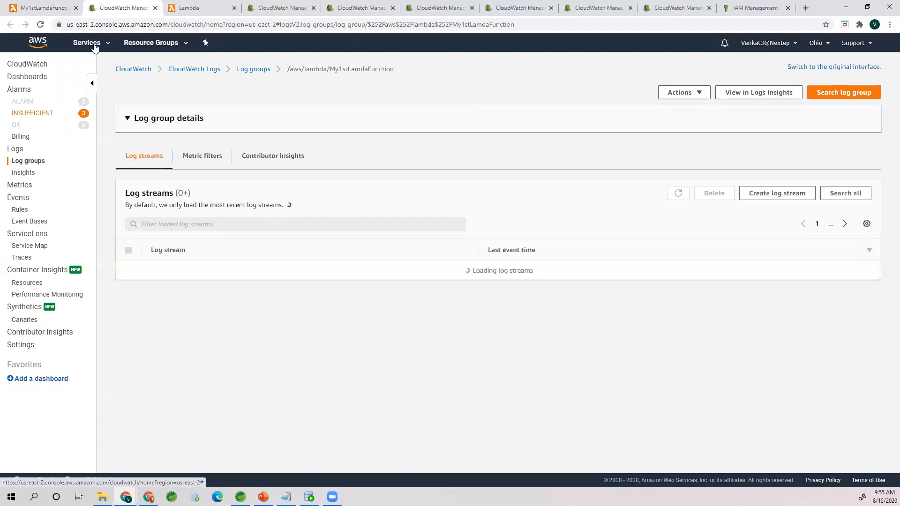
left_click(94, 47)
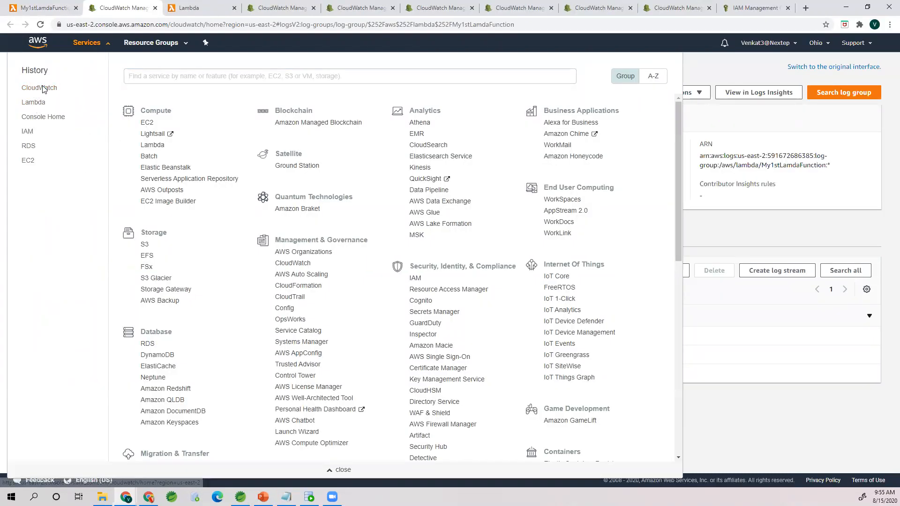
left_click(43, 89)
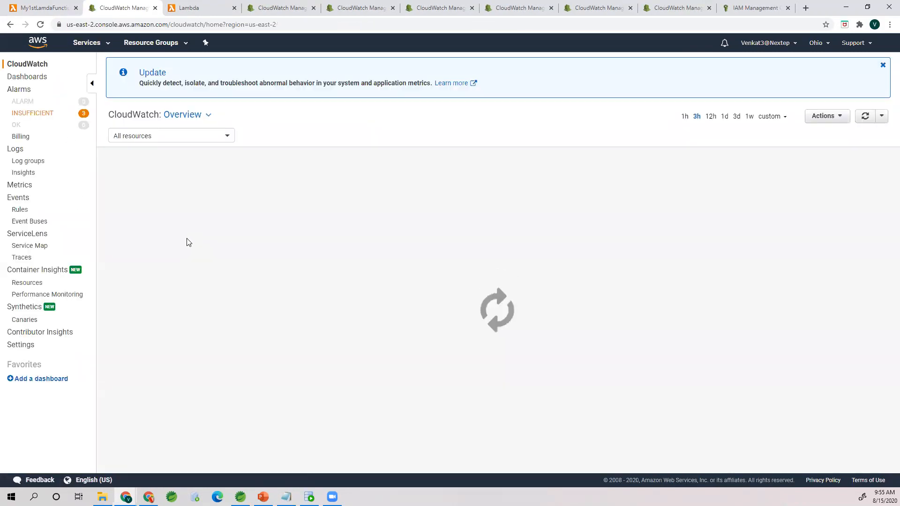
left_click(26, 162)
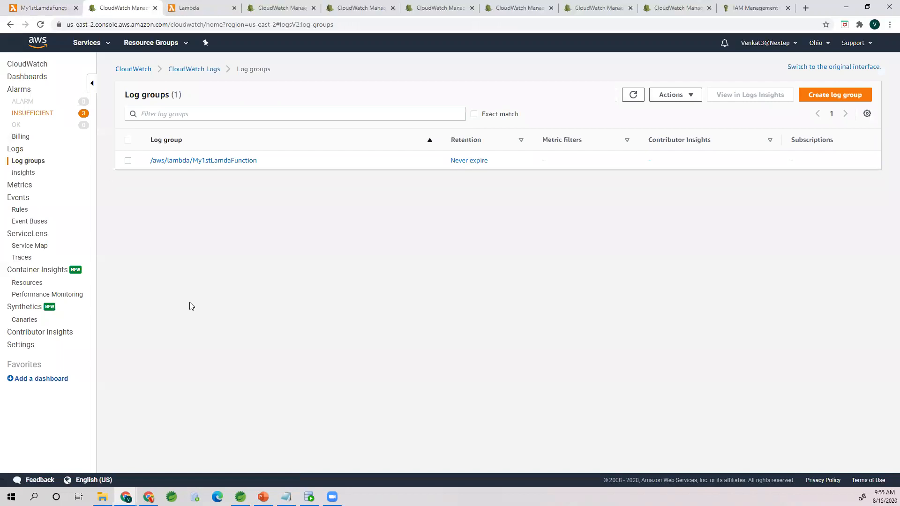
left_click(237, 161)
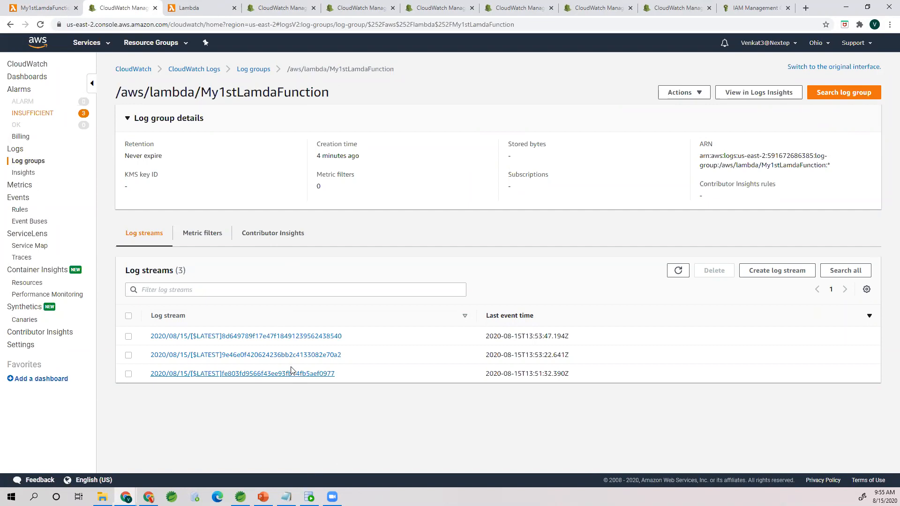
Step: Open the log stream with the latest event time and examine the event objects logged by the last two test runs
left_click(287, 338)
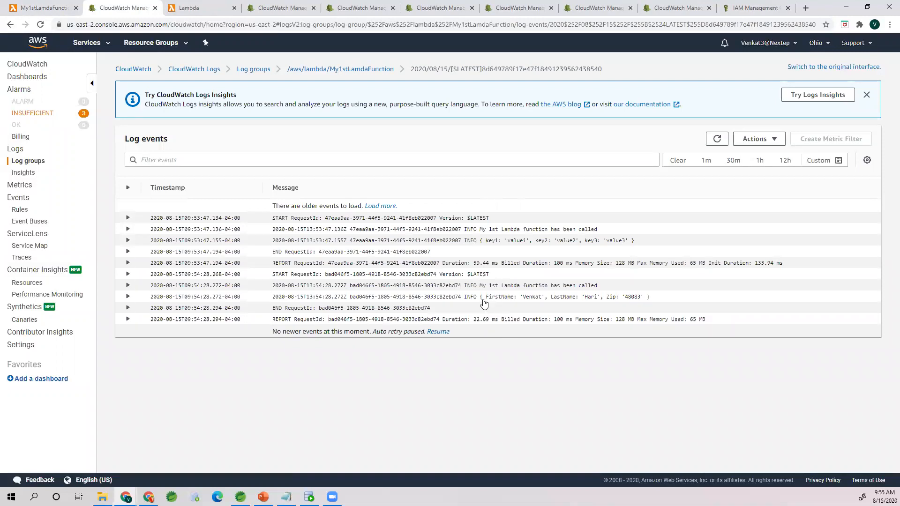
left_click_drag(479, 301, 652, 299)
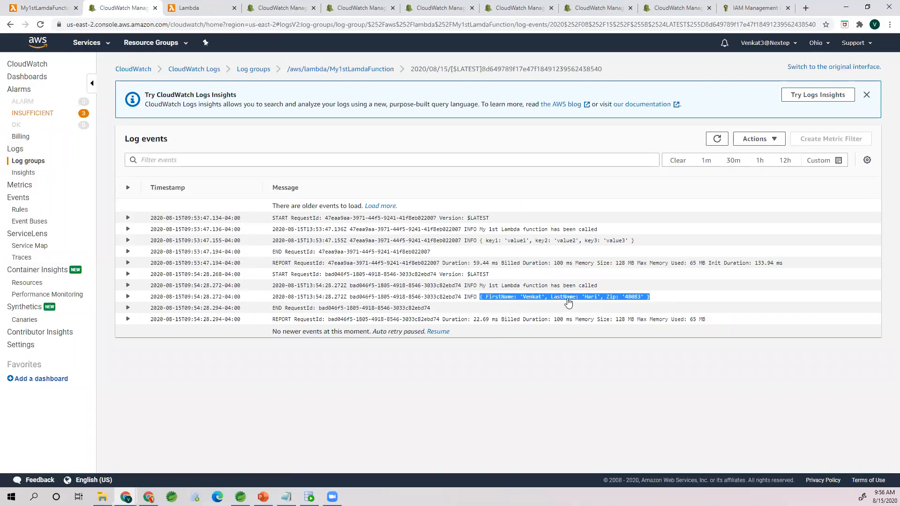
left_click_drag(479, 241, 630, 243)
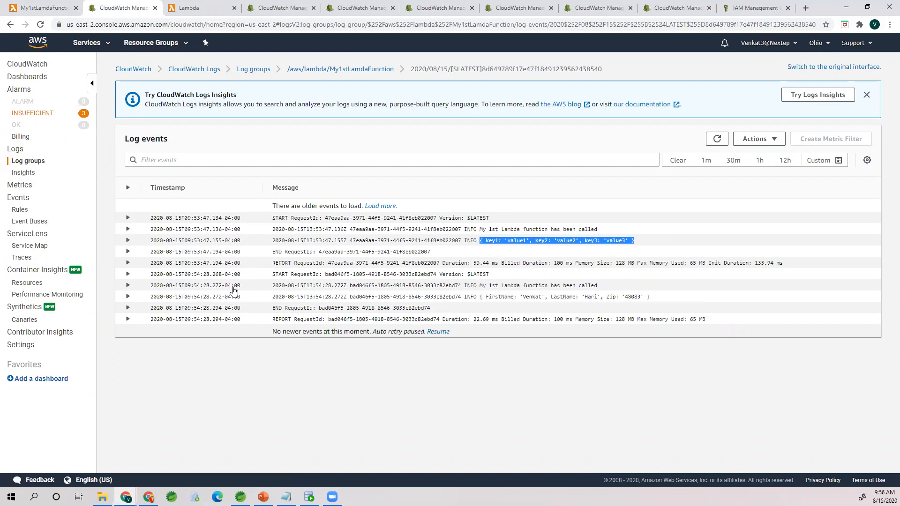
Step: Return to the My1stLamdaFunction page in Lambda and look over its code, environment variables, basic settings, VPC and concurrency sections
left_click(43, 10)
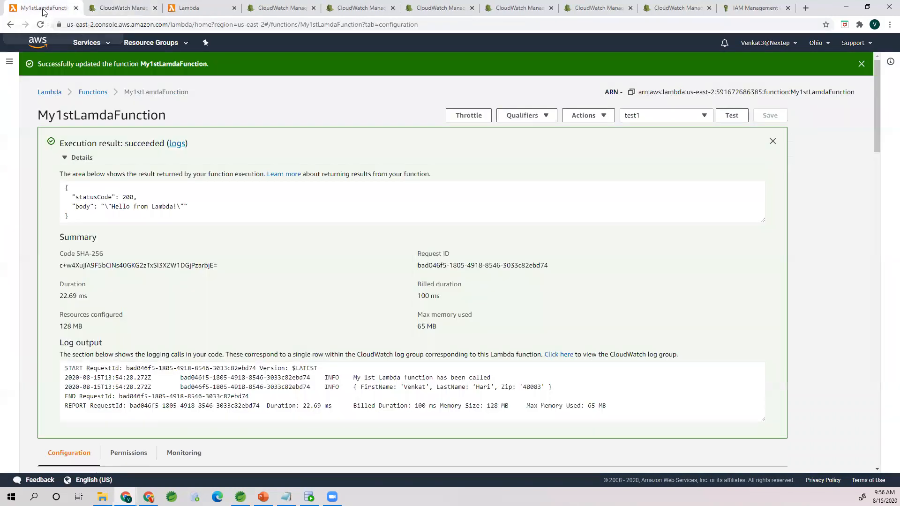
scroll(230, 343, "down", 4)
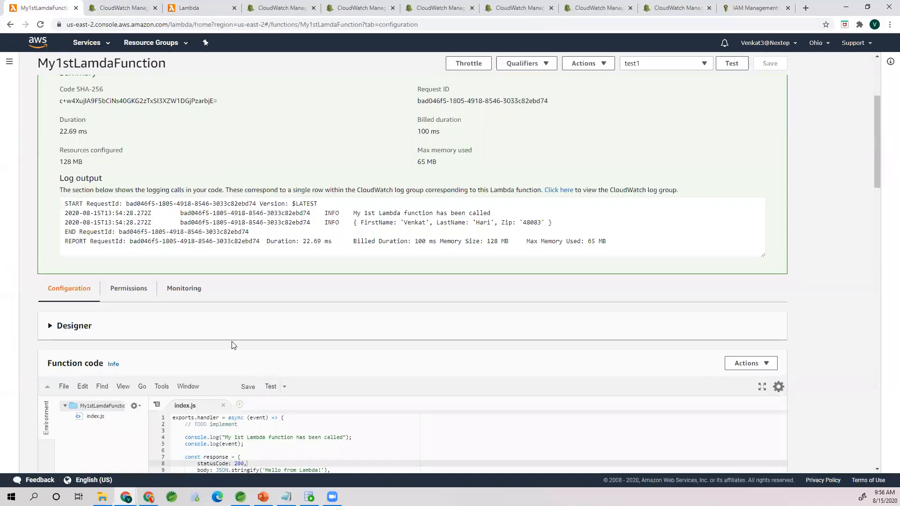
scroll(231, 345, "down", 4)
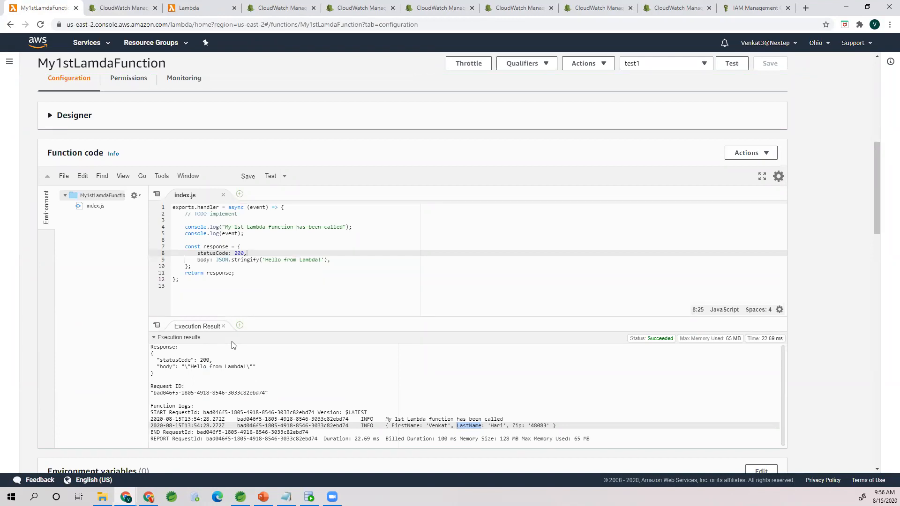
scroll(232, 346, "down", 12)
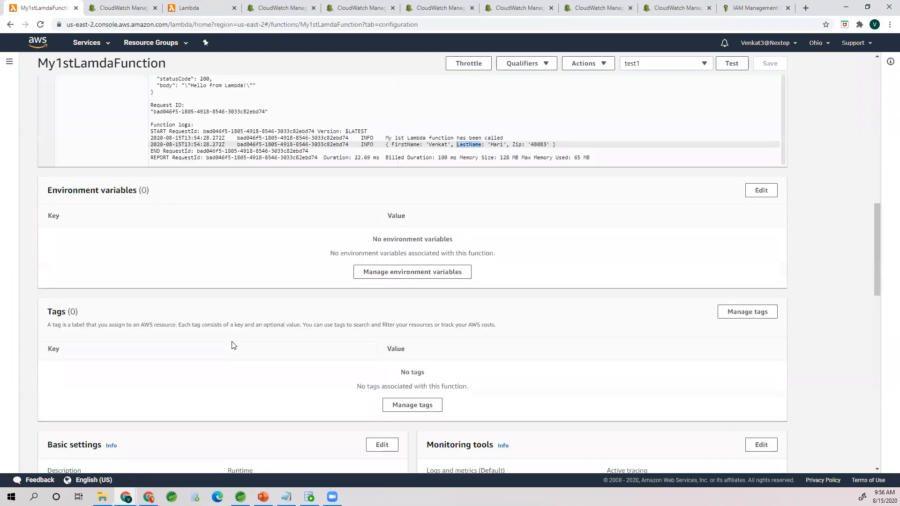
scroll(232, 345, "down", 8)
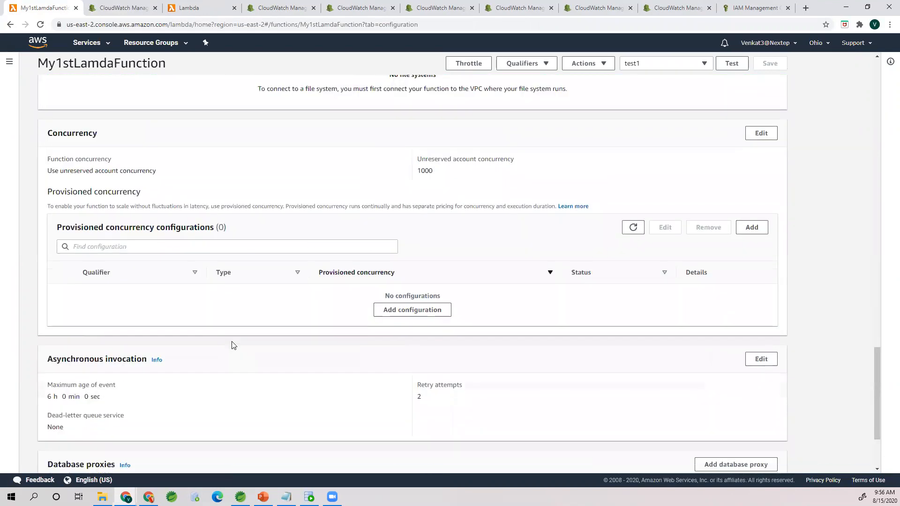
scroll(232, 346, "up", 20)
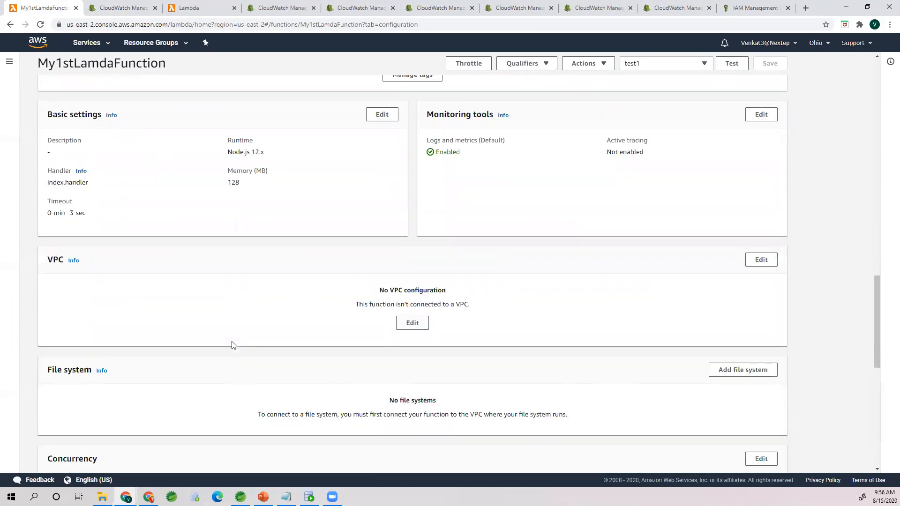
scroll(231, 345, "up", 9)
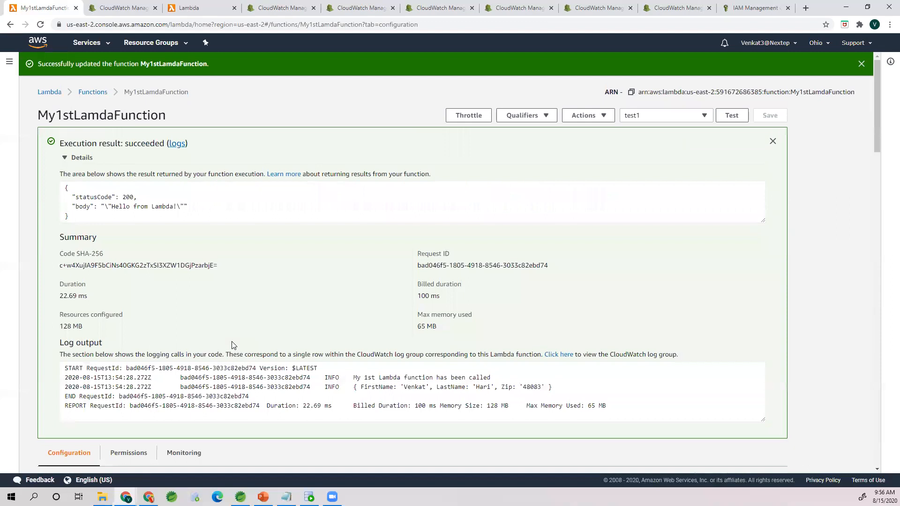
Step: Open the execution role My1stLamdaFunction-role-6vgrbcnn in IAM from the function's permissions
scroll(135, 183, "down", 5)
scroll(135, 175, "down", 2)
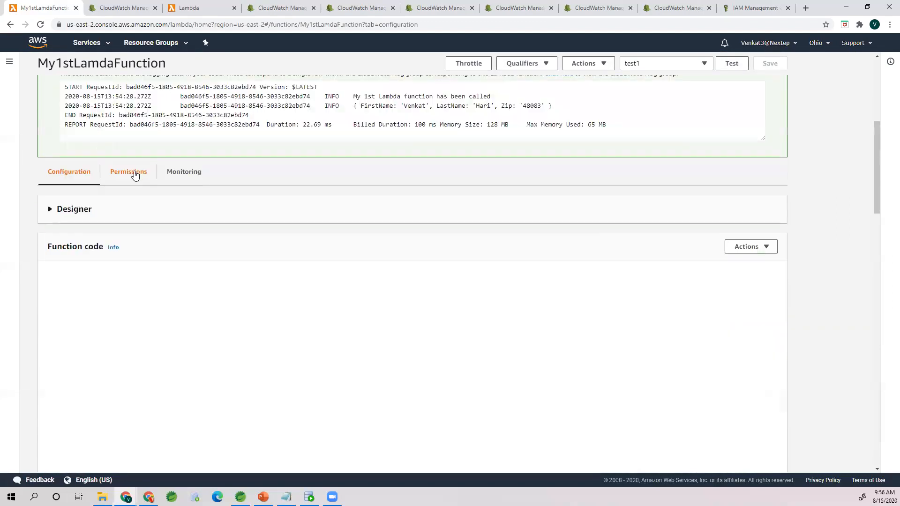
left_click(135, 173)
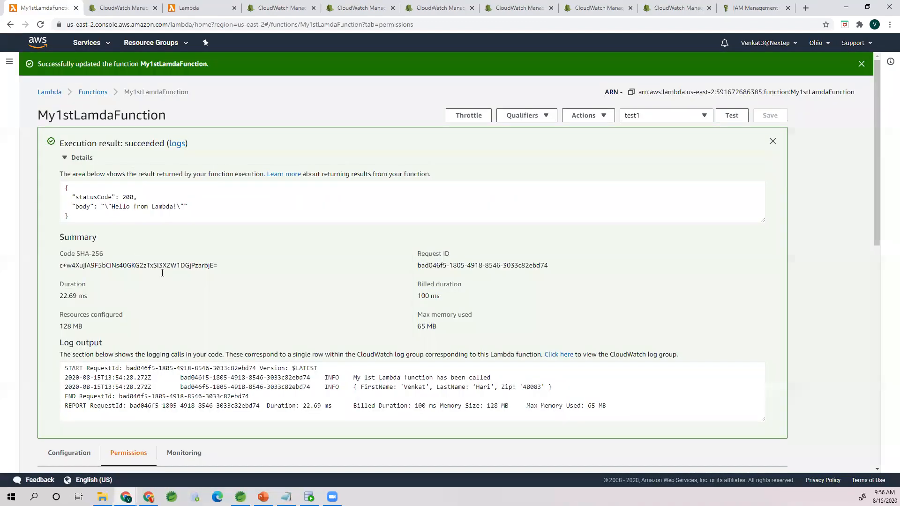
scroll(155, 351, "down", 5)
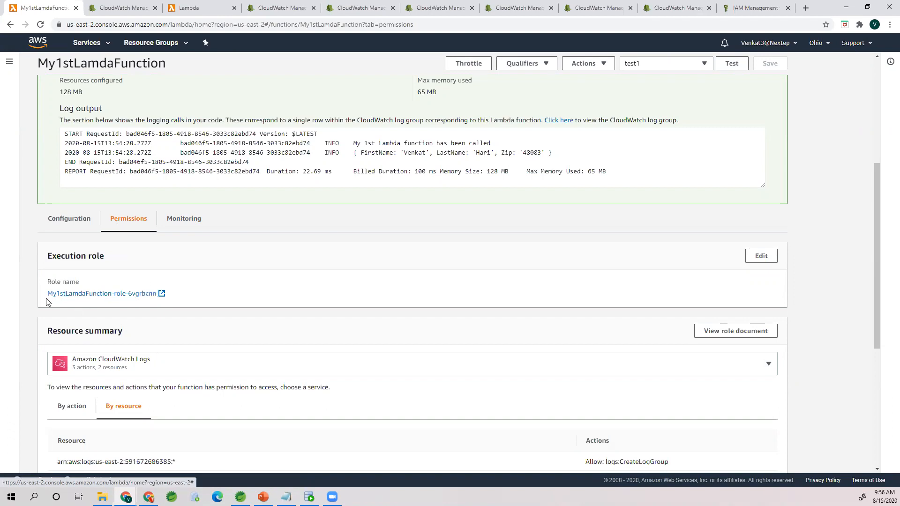
left_click_drag(50, 295, 113, 293)
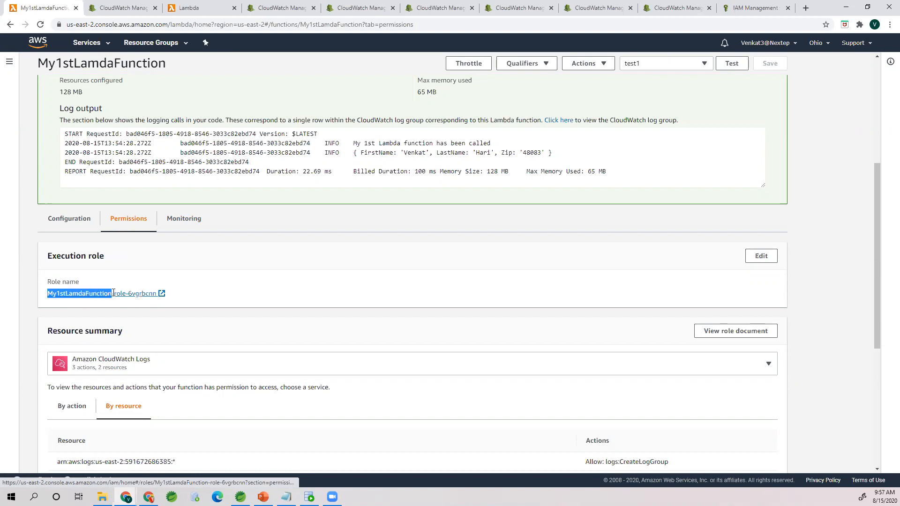
left_click(132, 306)
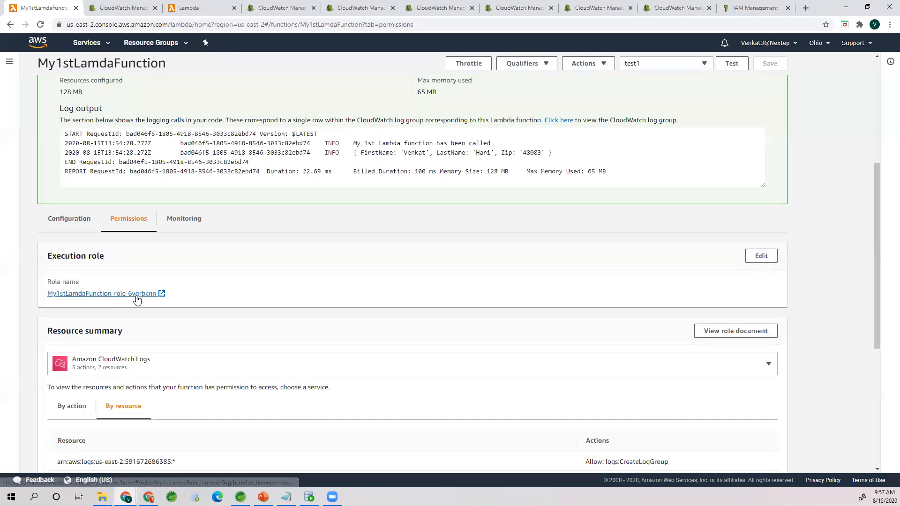
left_click(134, 298)
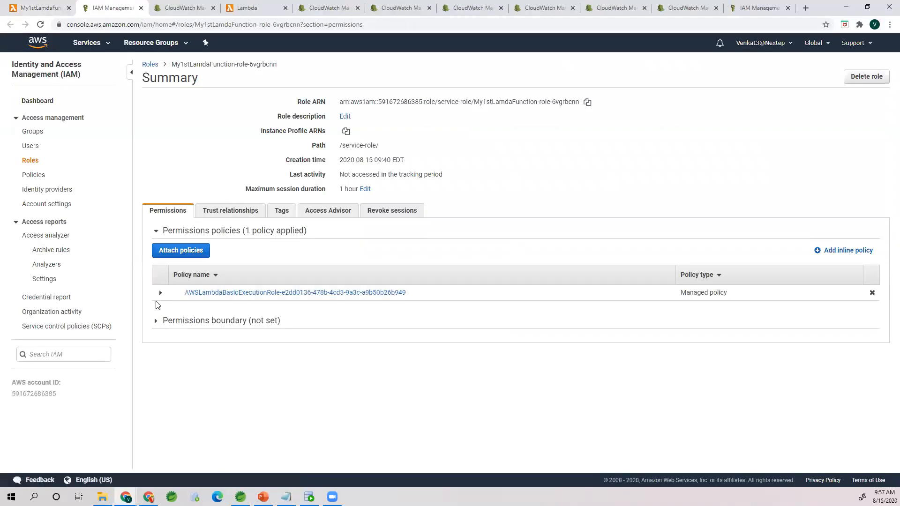
Step: Expand the role's AWSLambdaBasicExecutionRole policy and examine the log actions allowed in its JSON statements
left_click(161, 294)
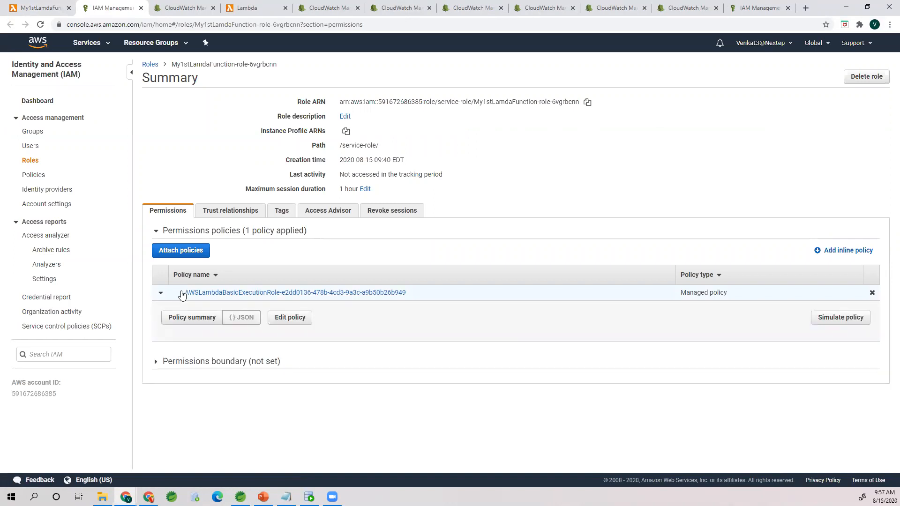
left_click_drag(185, 297, 280, 296)
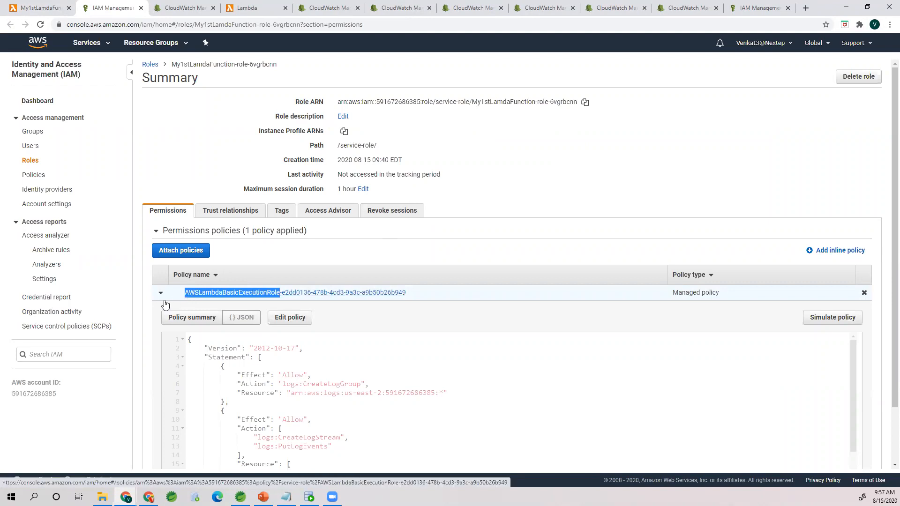
scroll(174, 302, "down", 1)
left_click(269, 328)
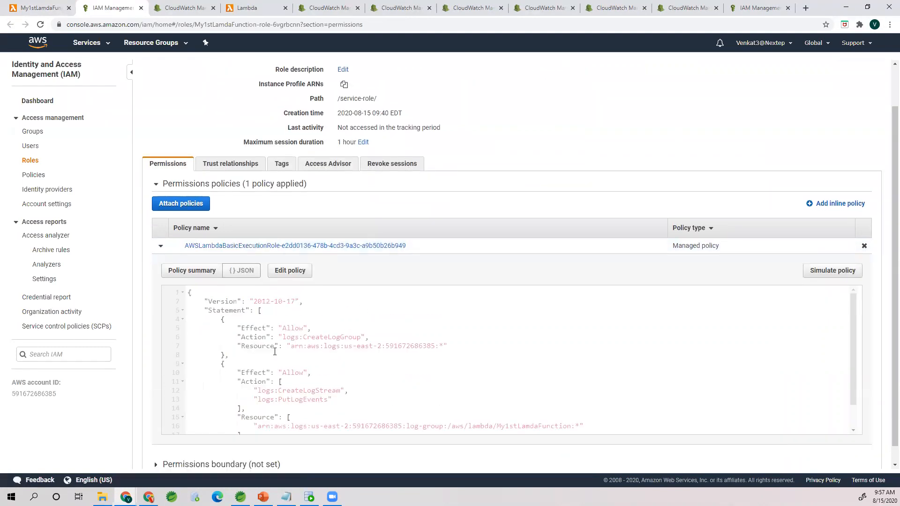
left_click(299, 328)
left_click_drag(303, 337, 364, 337)
scroll(330, 343, "down", 1)
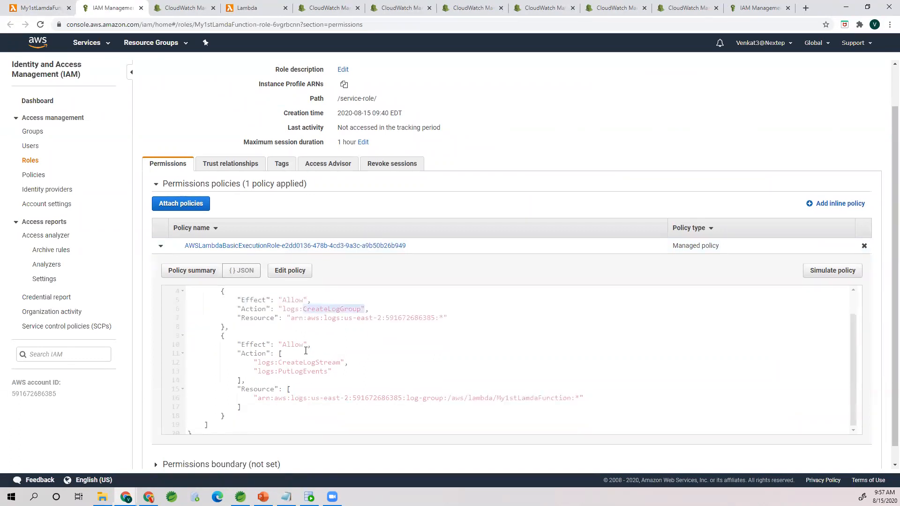
left_click_drag(282, 362, 342, 363)
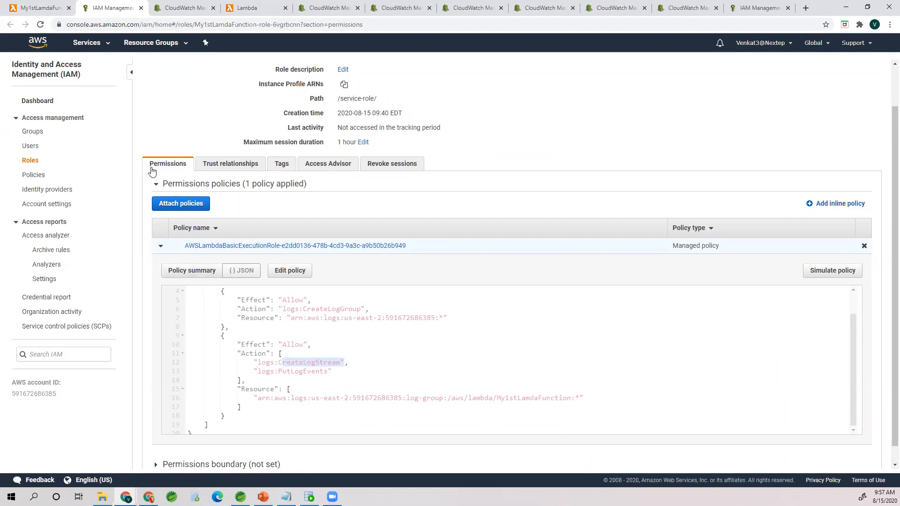
scroll(182, 280, "up", 1)
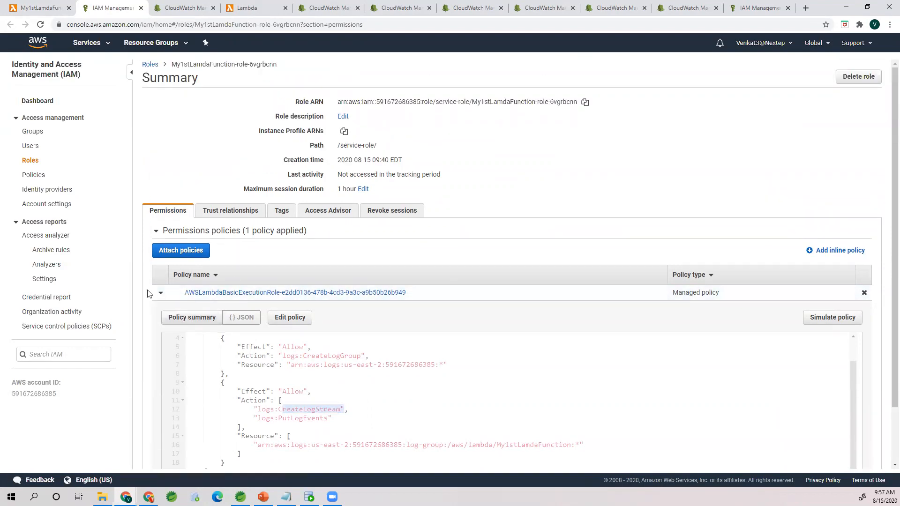
Step: Return to the function's permissions in Lambda and examine its resource summary, resource-based policy and auditing sections
left_click(33, 9)
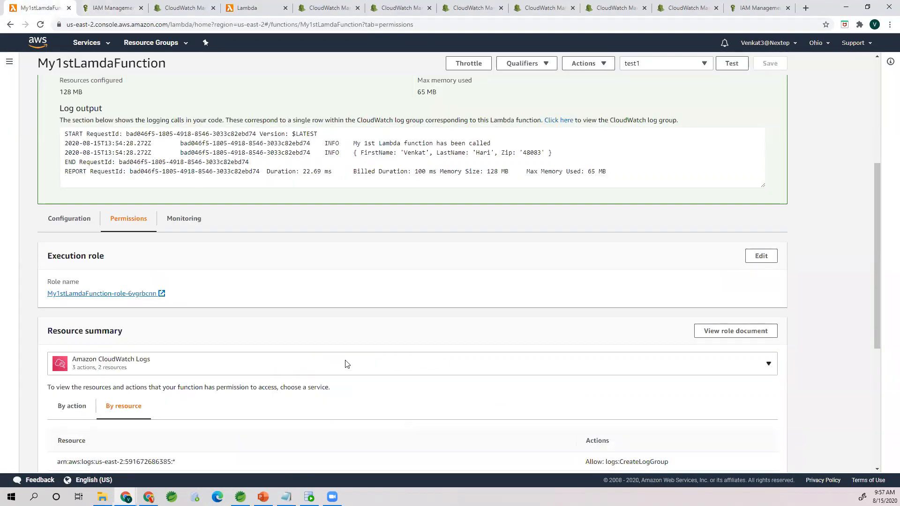
scroll(347, 361, "down", 4)
scroll(344, 352, "down", 2)
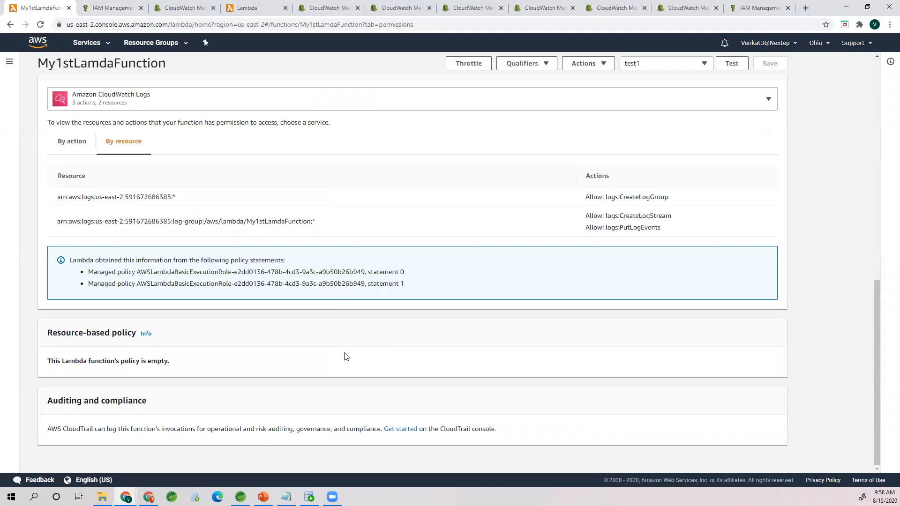
scroll(344, 354, "up", 9)
scroll(343, 365, "down", 3)
scroll(344, 363, "up", 5)
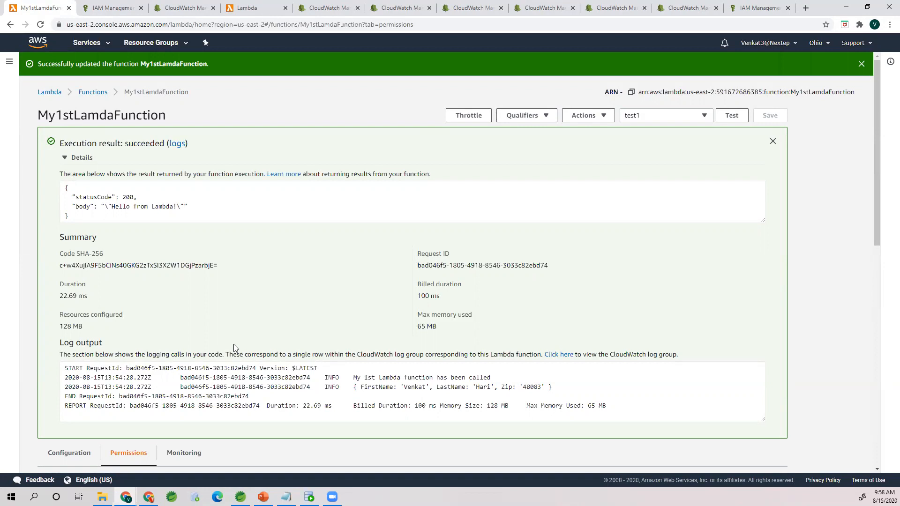
scroll(236, 349, "down", 3)
scroll(235, 348, "up", 3)
Step: Reopen My1stLamdaFunction from the functions list and examine the VPCs offered for a Custom VPC connection, leaving the edit unsaved
left_click(91, 94)
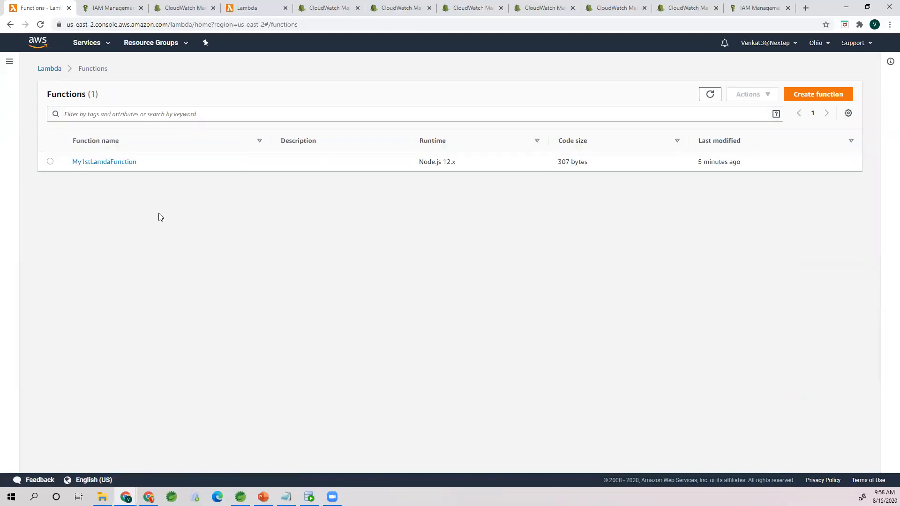
left_click(110, 164)
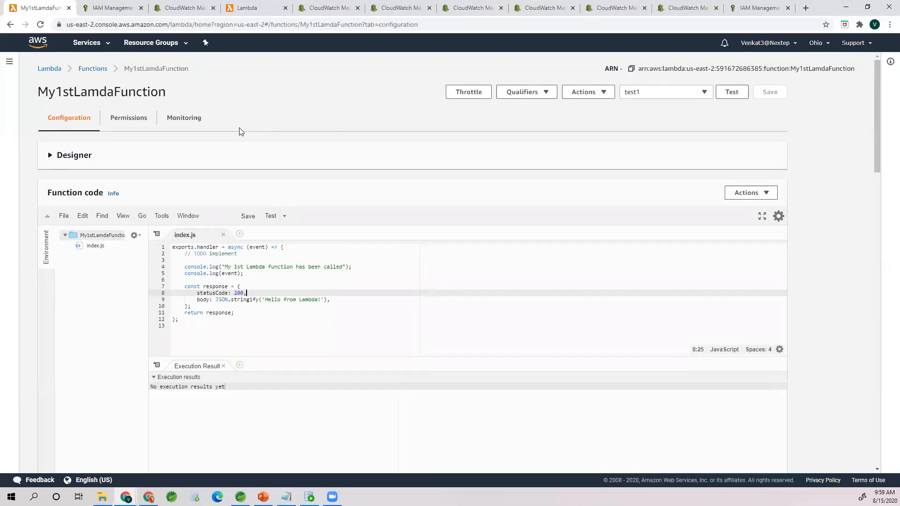
scroll(115, 340, "down", 10)
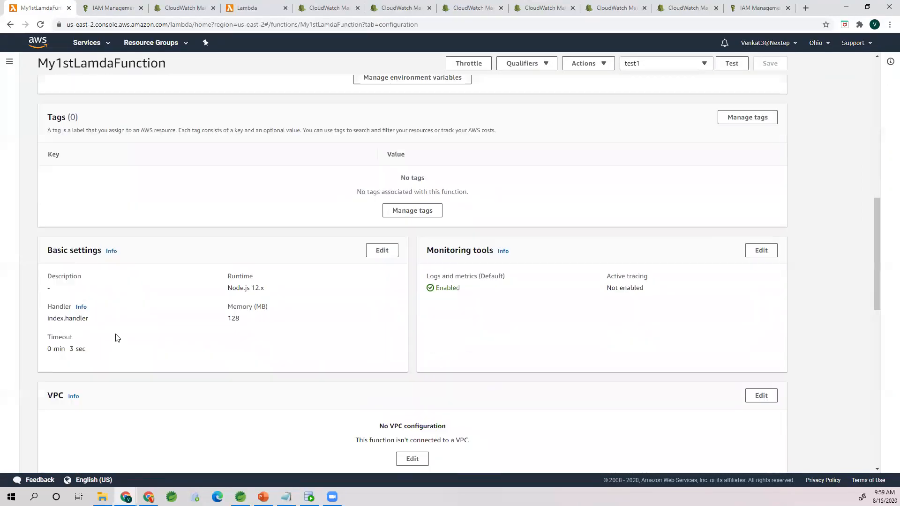
scroll(117, 338, "down", 5)
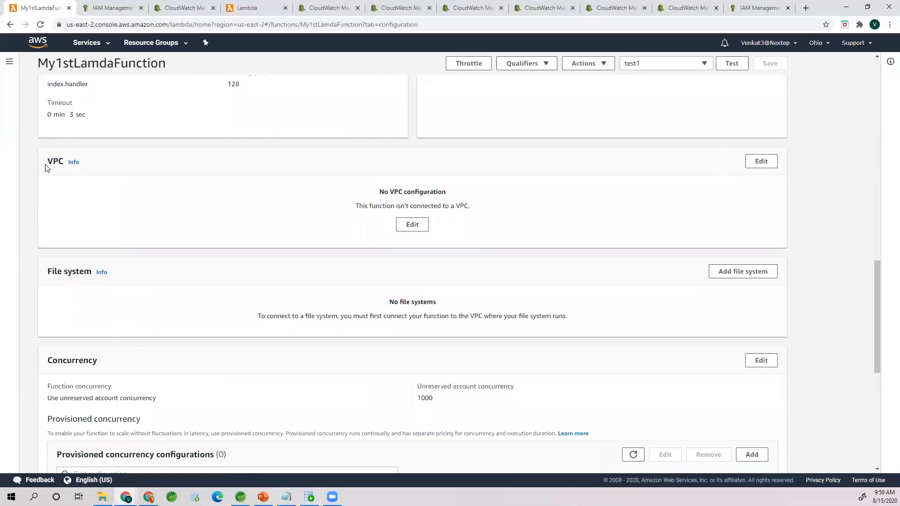
left_click(761, 162)
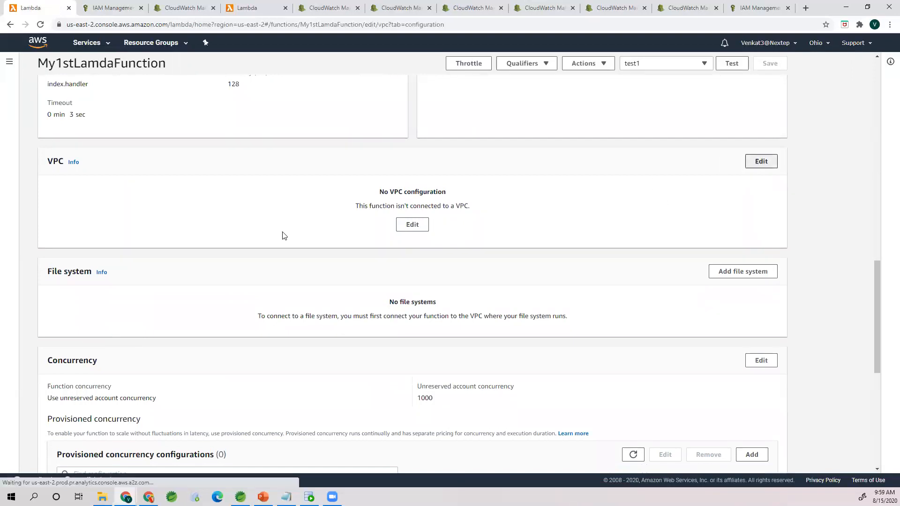
left_click(63, 235)
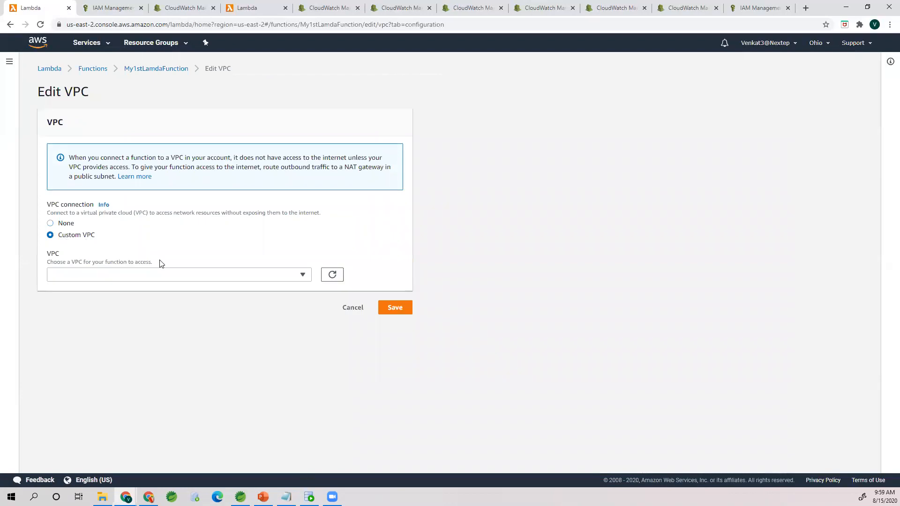
left_click(165, 276)
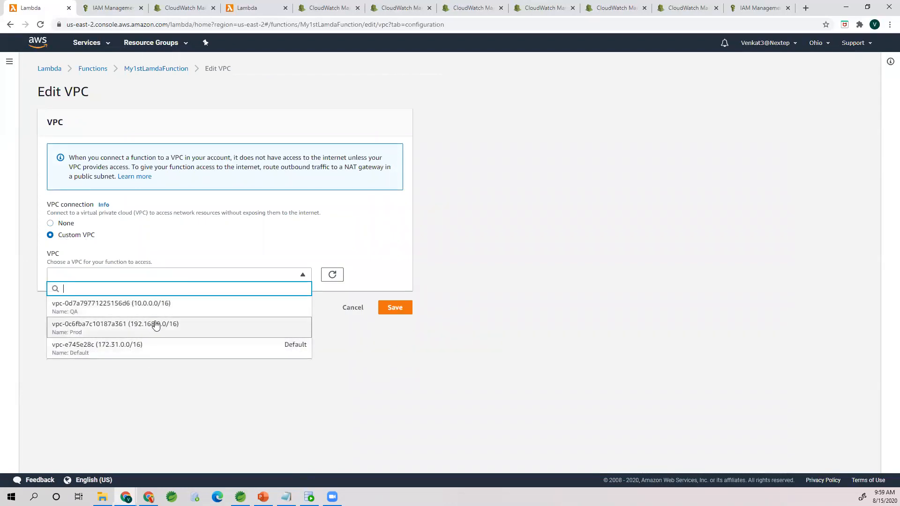
left_click(349, 252)
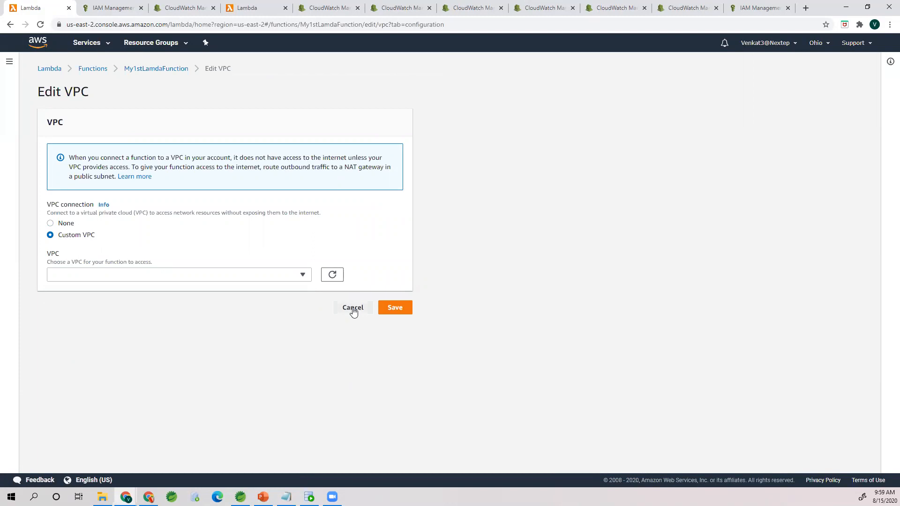
left_click(353, 308)
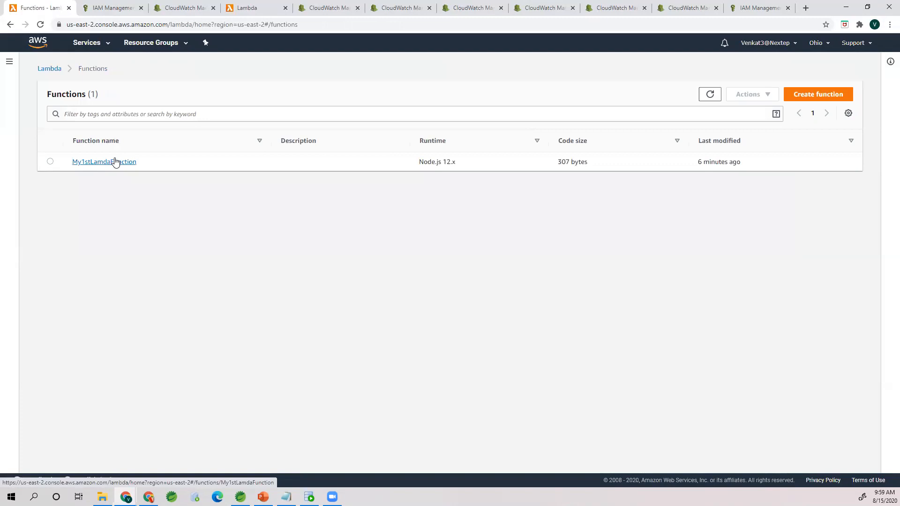
Step: Open My1stLamdaFunction once more to view its configuration and code, and return to the functions list
left_click(115, 161)
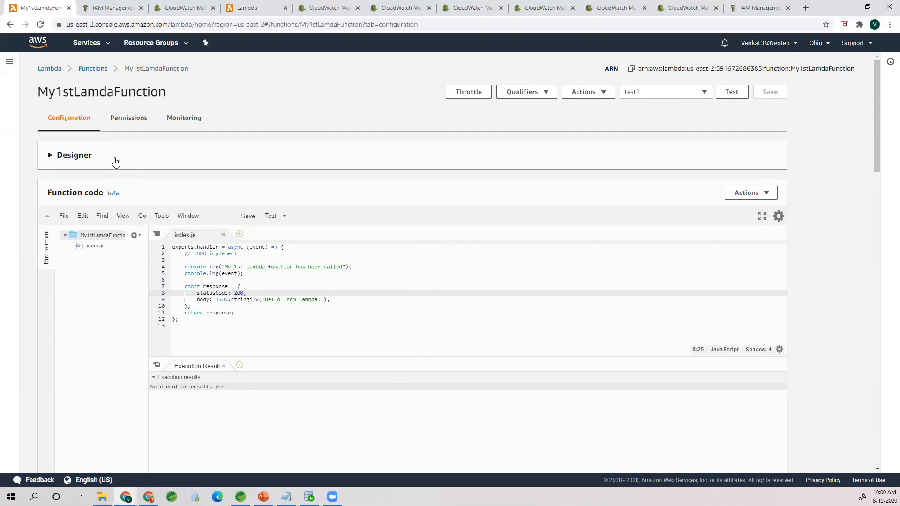
left_click(93, 70)
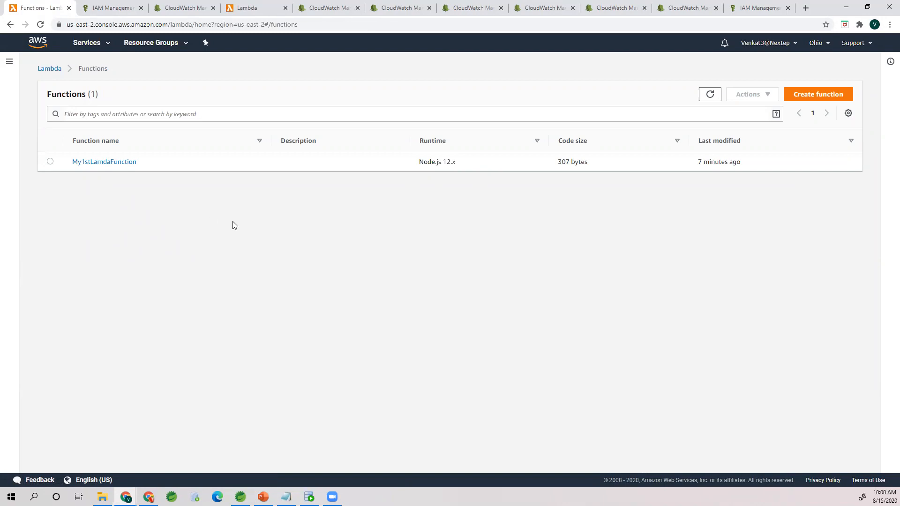
Step: Switch to Spring Tool Suite, expand the lambda project and open its pom.xml to view the Maven properties and dependencies
left_click(240, 497)
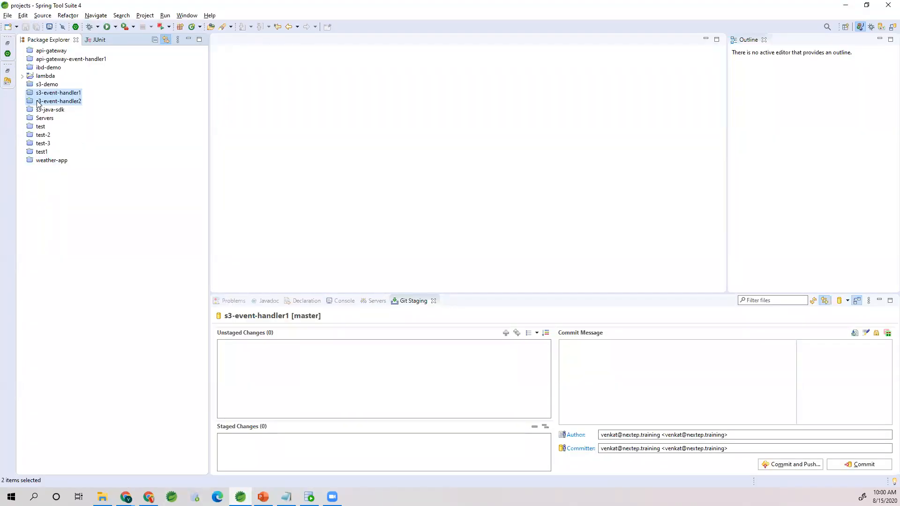
left_click(22, 76)
left_click(47, 77)
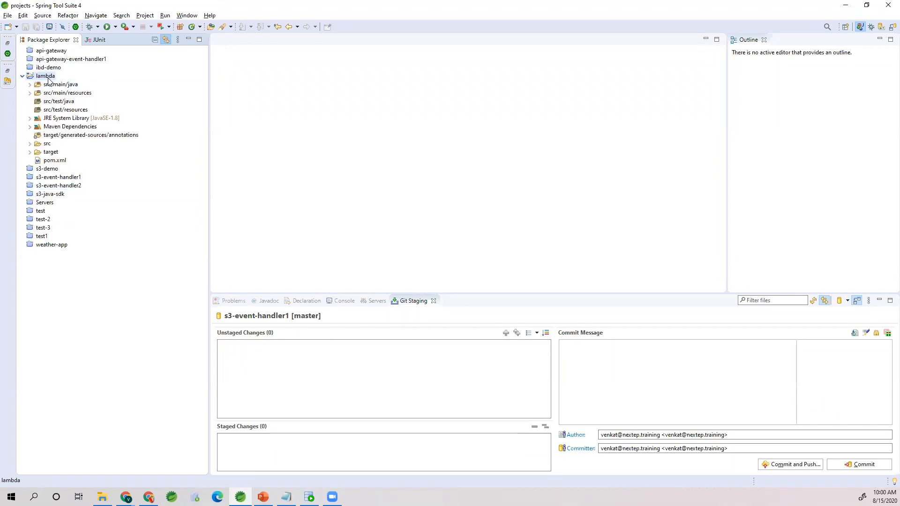
double_click(56, 160)
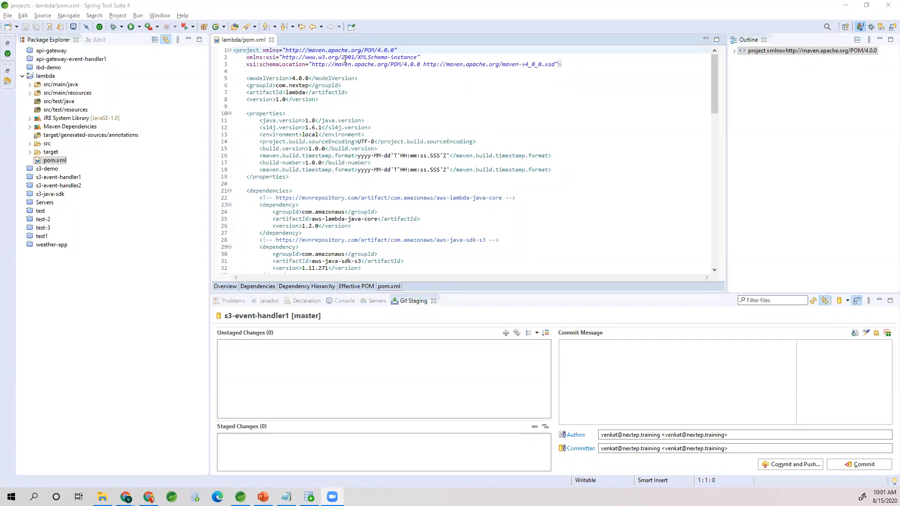
left_click(326, 180)
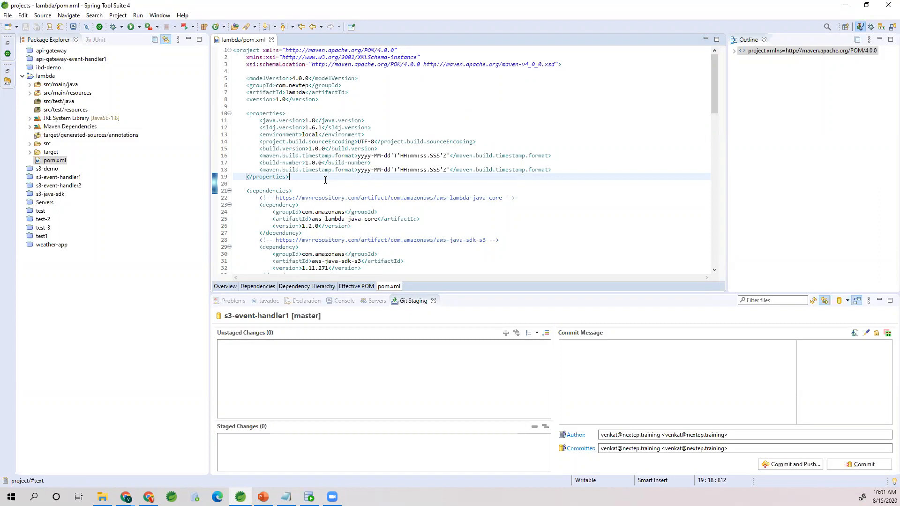
Step: Switch back to the Chrome window showing the Lambda functions list
left_click(152, 489)
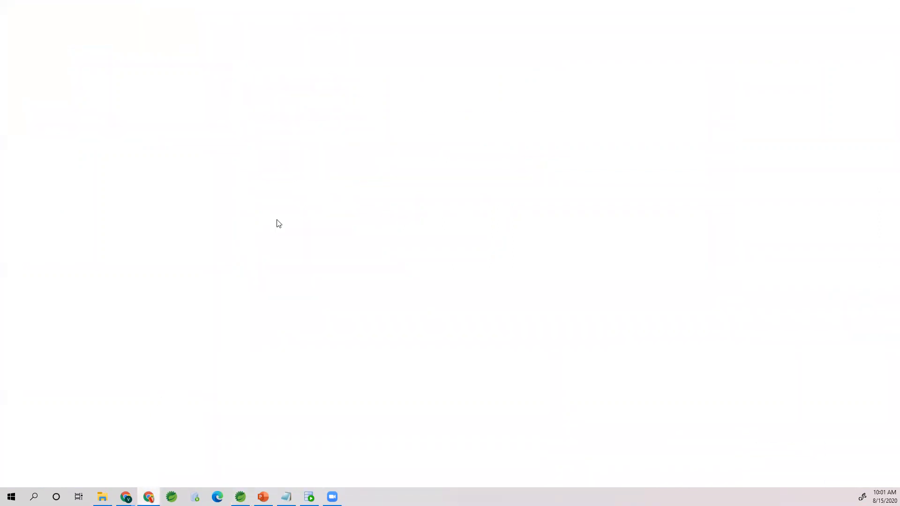
key("alt+Tab")
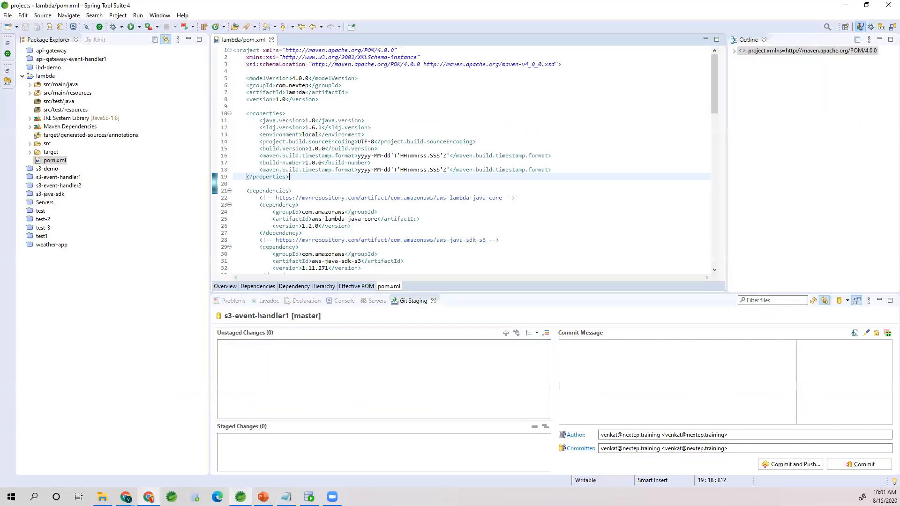
left_click(126, 497)
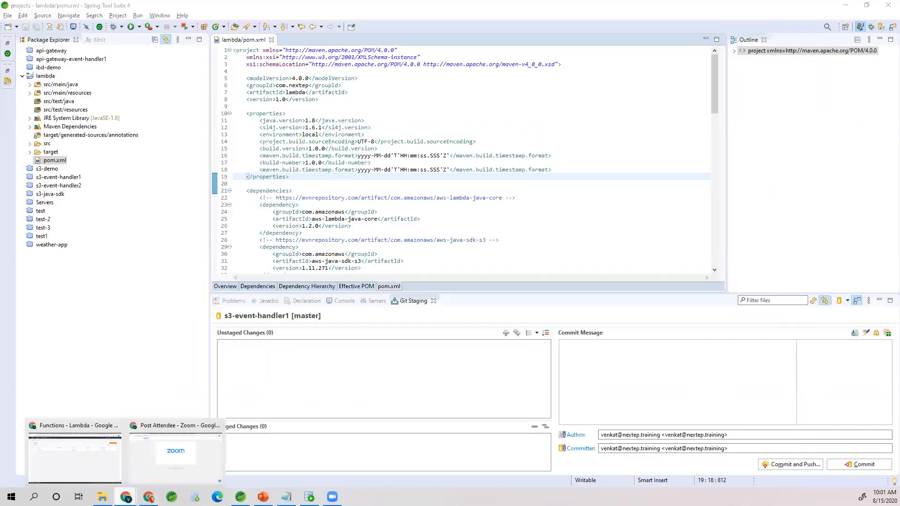
left_click(105, 426)
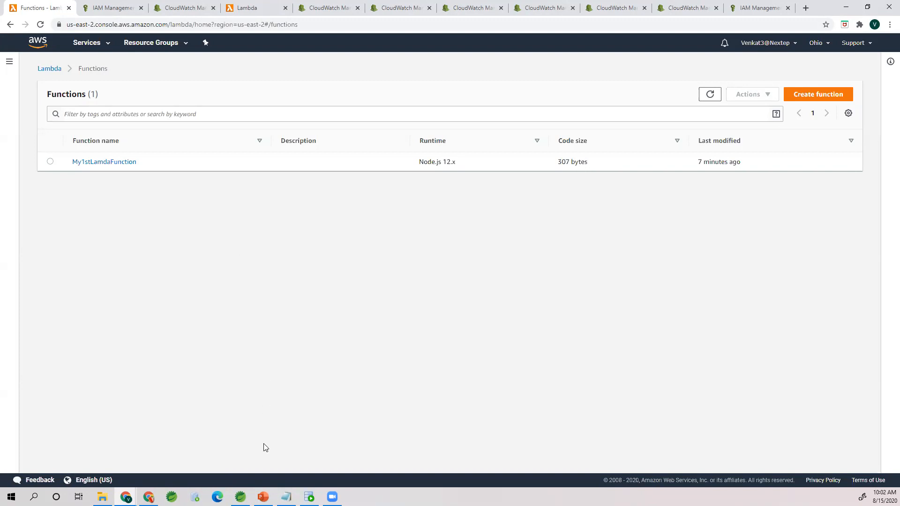
Step: Switch to the AWS Lambda presentation in PowerPoint and review the Lambda triggers slide, including the line about RDS
left_click(263, 498)
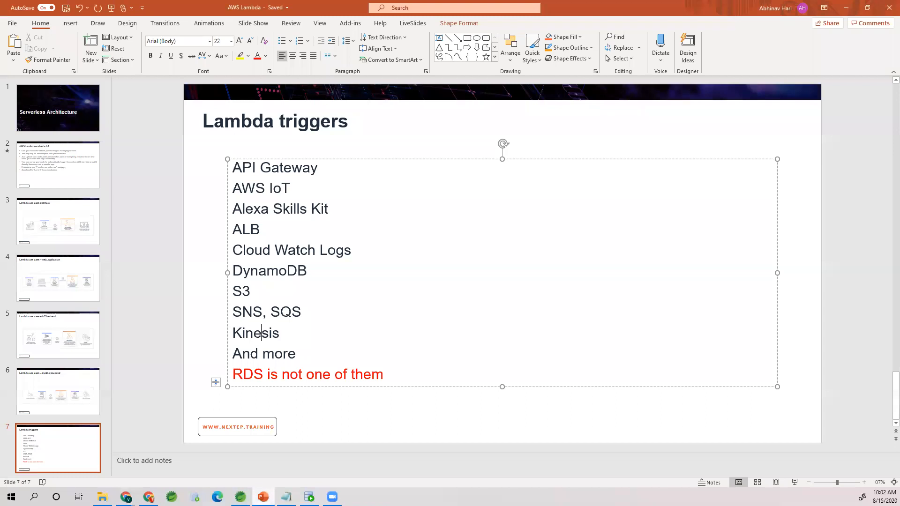
left_click(93, 401)
left_click(88, 440)
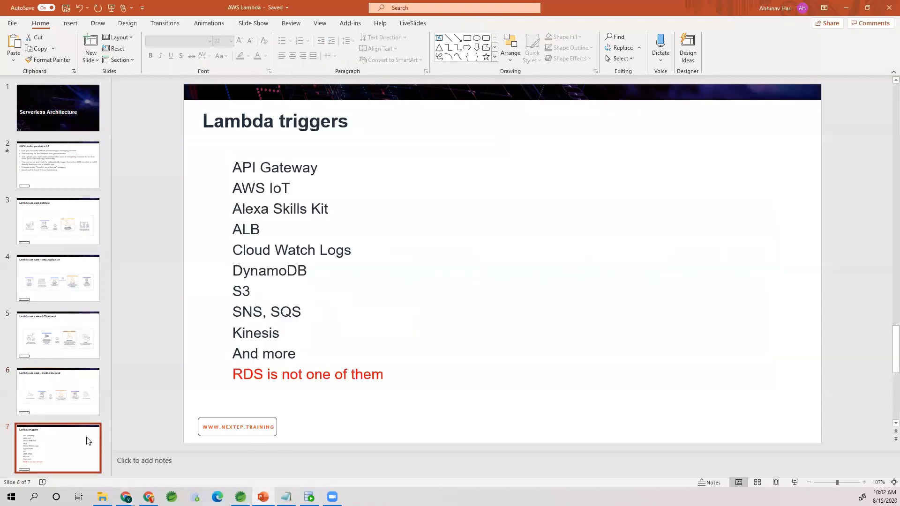
left_click(268, 375)
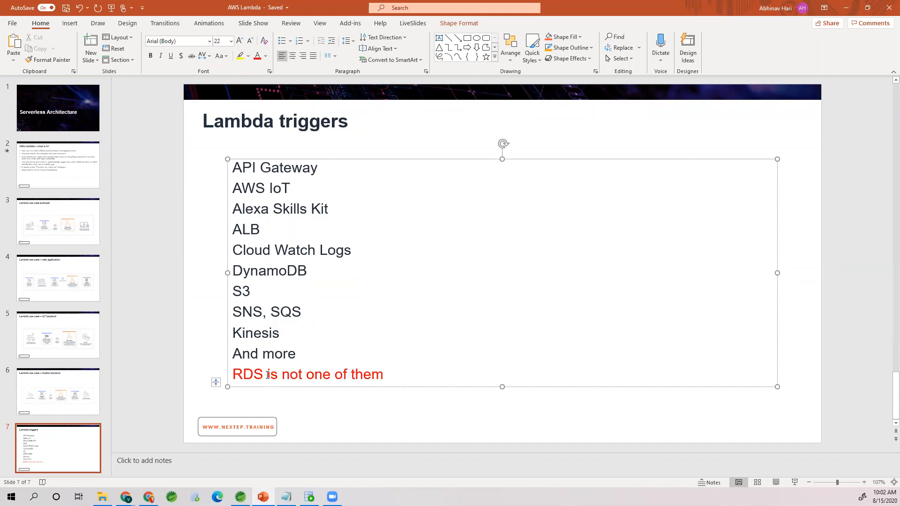
left_click(307, 354)
left_click_drag(300, 335, 237, 173)
left_click(253, 377)
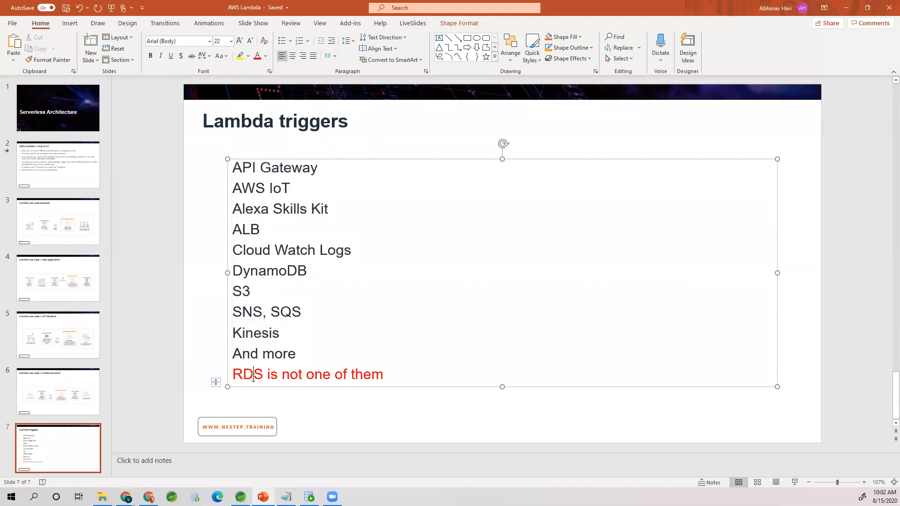